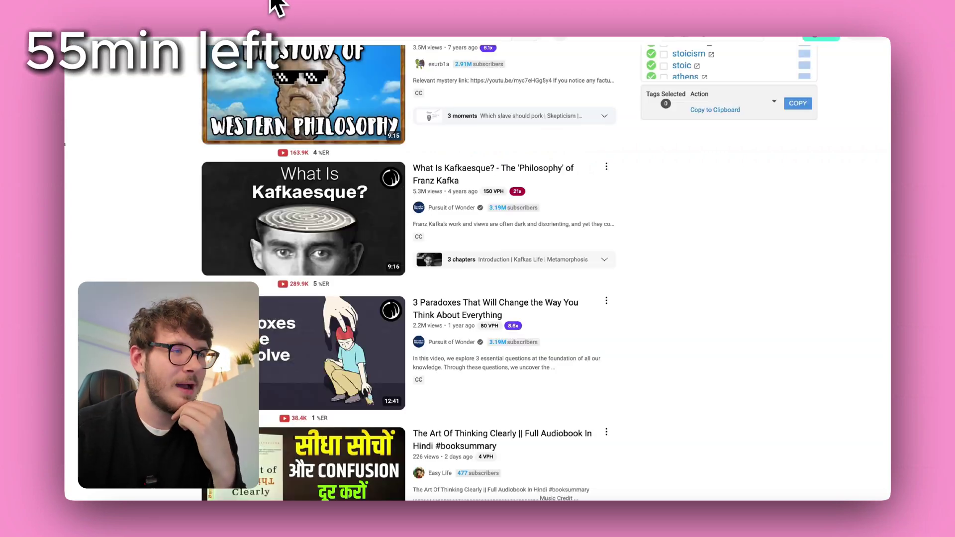
Browse the YouTube search results for philosophy videos, comparing topics, view counts and channel sizes
{"action": "scroll", "coordinate": [390, 228], "scroll_direction": "down", "scroll_amount": 3}
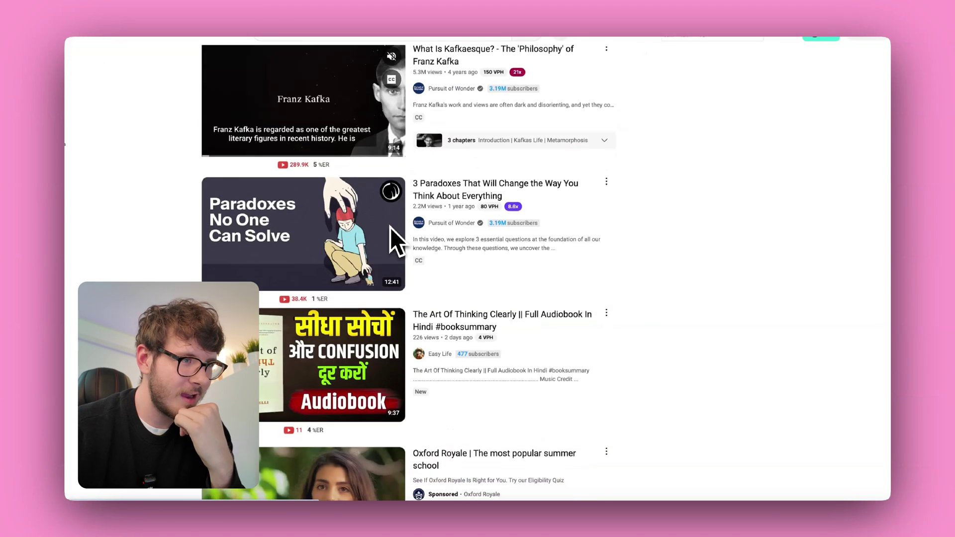
{"action": "scroll", "coordinate": [390, 227], "scroll_direction": "down", "scroll_amount": 10}
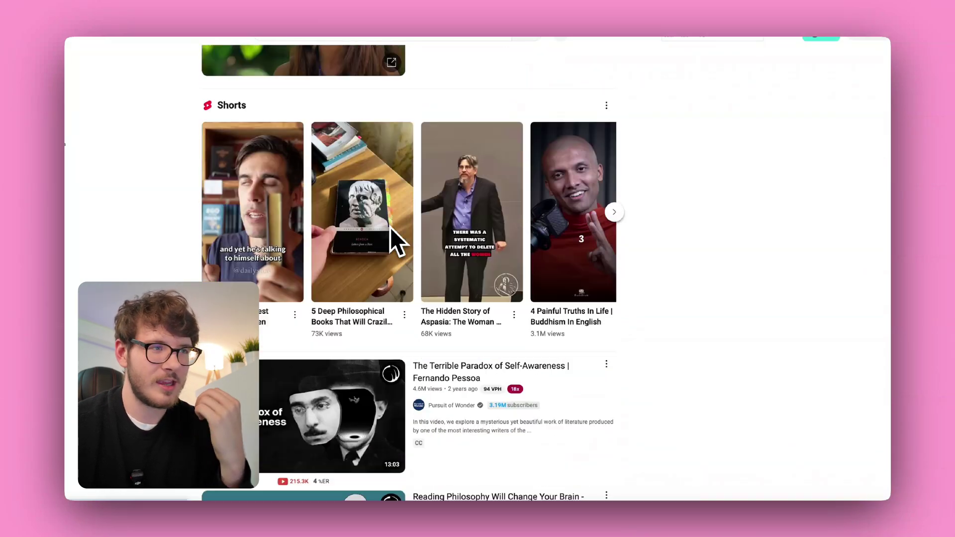
{"action": "scroll", "coordinate": [390, 228], "scroll_direction": "down", "scroll_amount": 5}
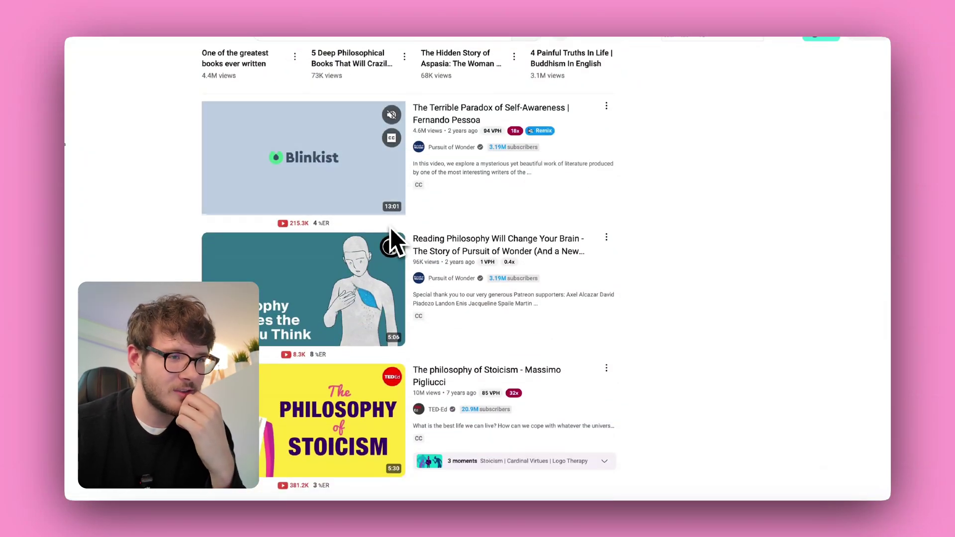
{"action": "scroll", "coordinate": [401, 296], "scroll_direction": "down", "scroll_amount": 7}
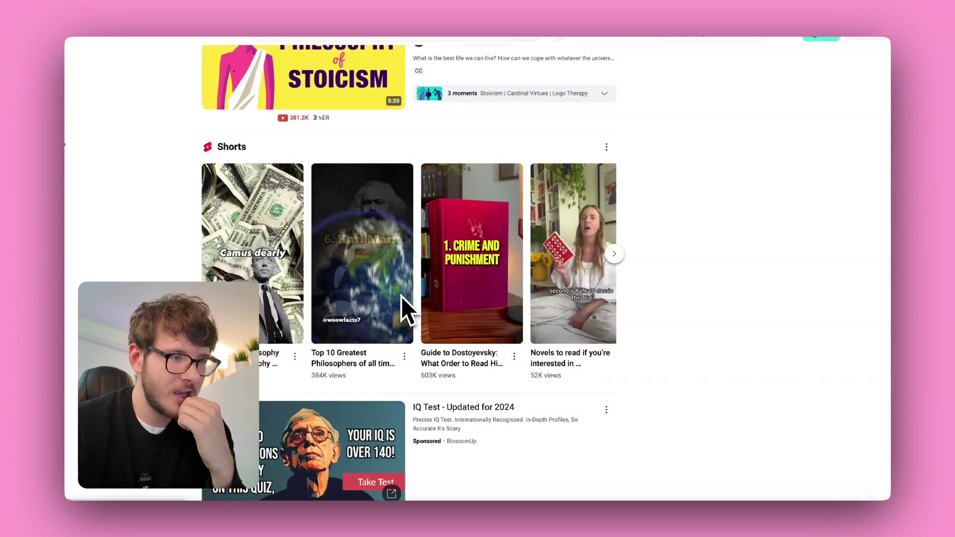
{"action": "scroll", "coordinate": [401, 297], "scroll_direction": "down", "scroll_amount": 1}
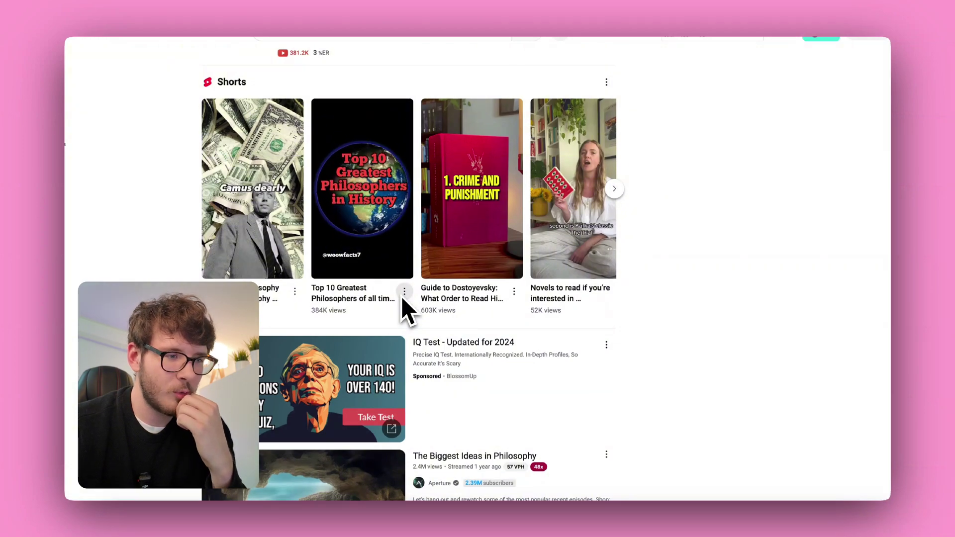
{"action": "scroll", "coordinate": [403, 321], "scroll_direction": "down", "scroll_amount": 12}
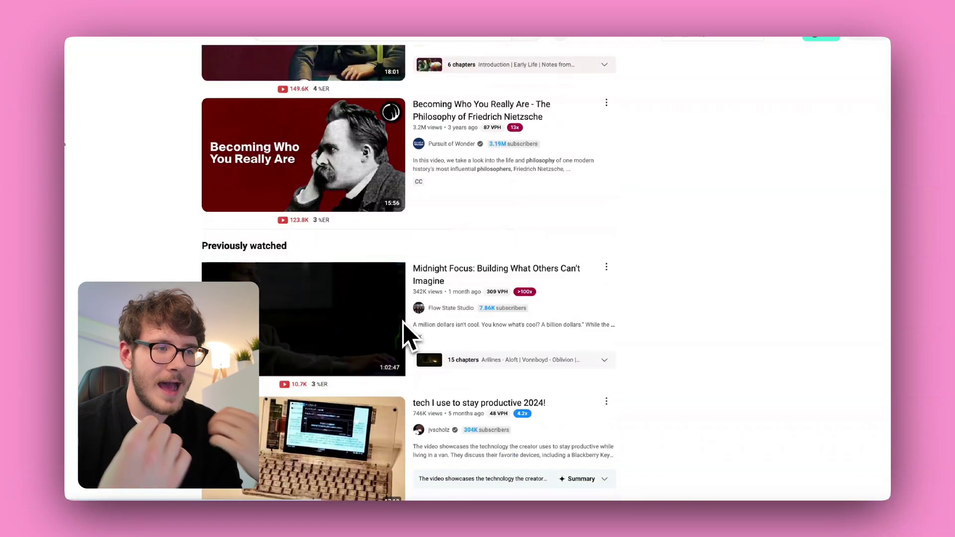
{"action": "scroll", "coordinate": [380, 368], "scroll_direction": "down", "scroll_amount": 4}
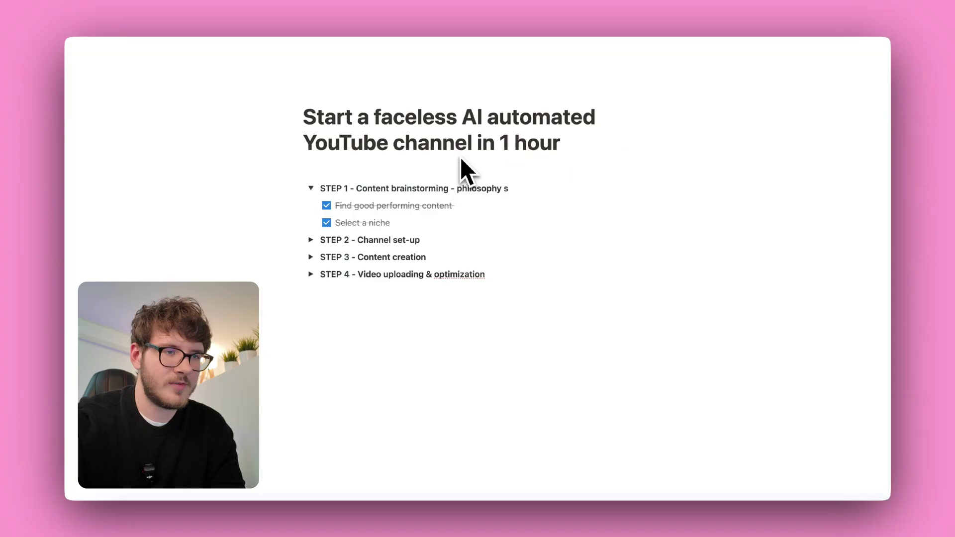
In the project checklist, complete the STEP 1 heading to read "philosophy stories", and collapse it to expand STEP 2 - Channel set-up
{"action": "type", "text": "tories"}
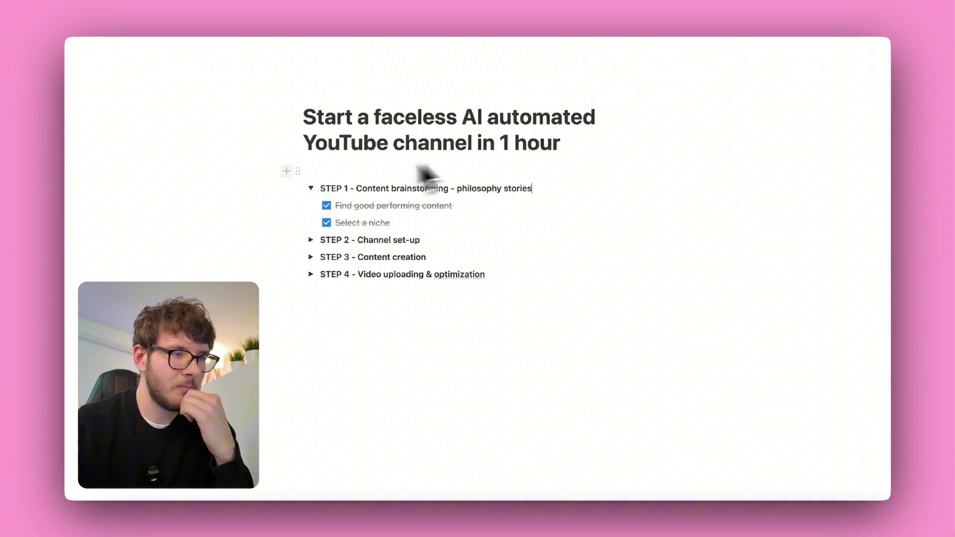
{"action": "left_click", "coordinate": [310, 189]}
{"action": "left_click", "coordinate": [311, 205]}
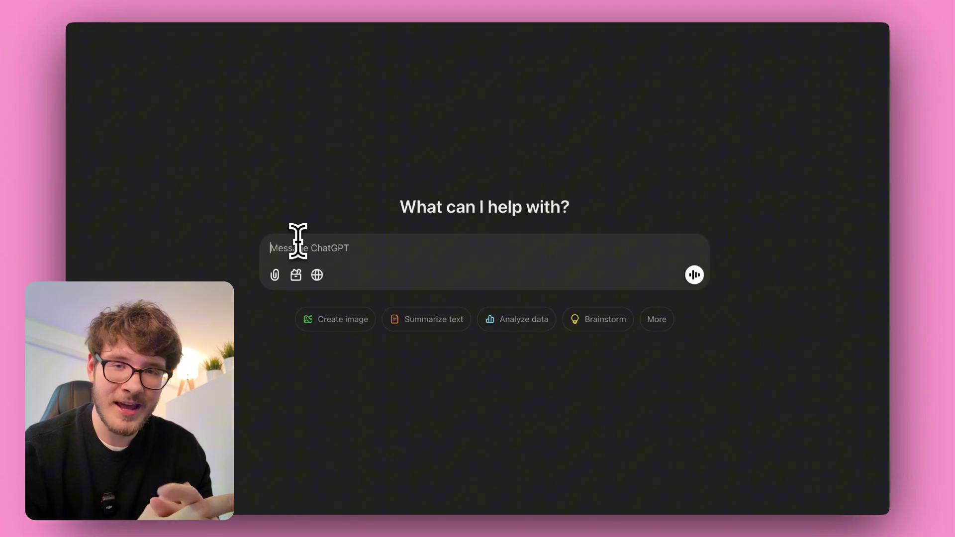
Ask ChatGPT for 10 YouTube channel name ideas for a storytelling philosophy channel, and select "Tales of Thought" in the answer
{"action": "type", "text": "Give me 10 youtube channel name ideas for a storytelling philosophy channel"}
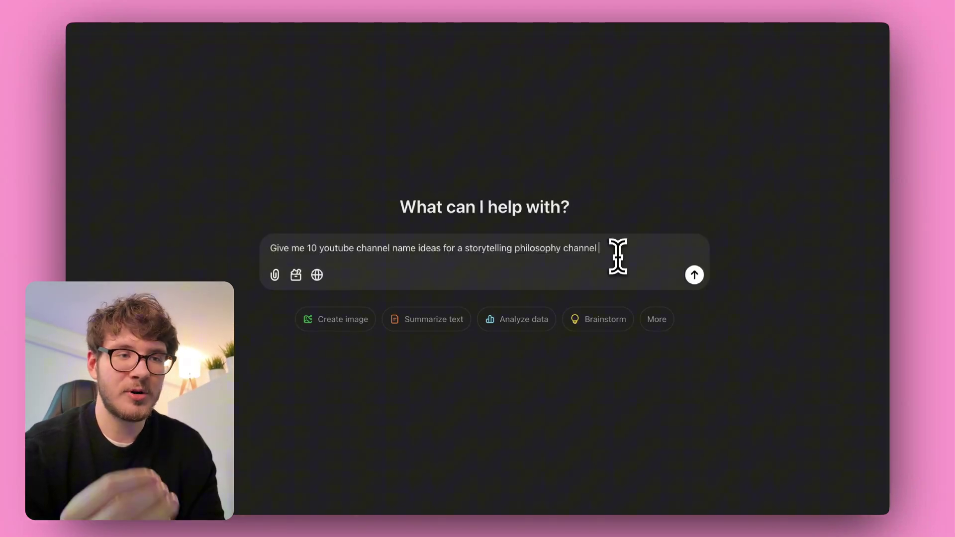
{"action": "left_click", "coordinate": [695, 275]}
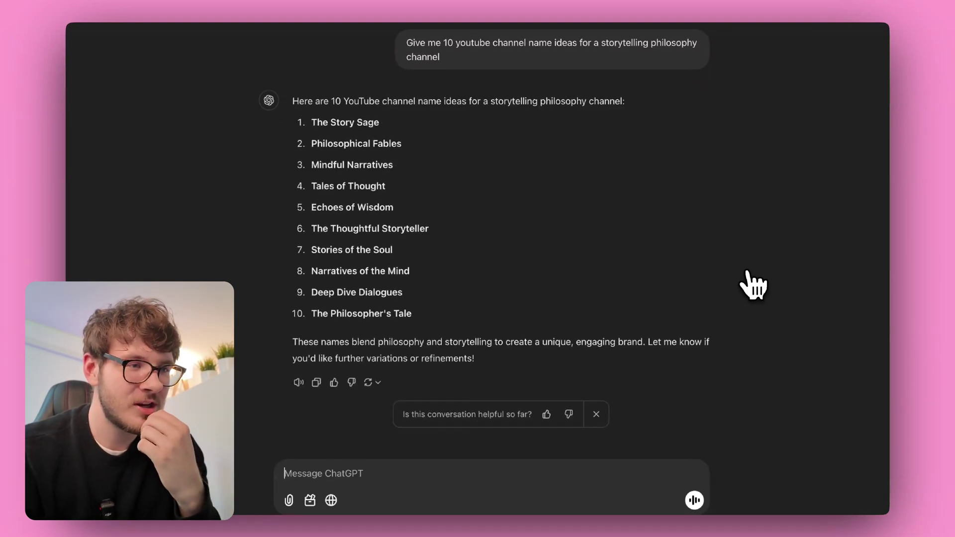
{"action": "scroll", "coordinate": [528, 192], "scroll_direction": "up", "scroll_amount": 1}
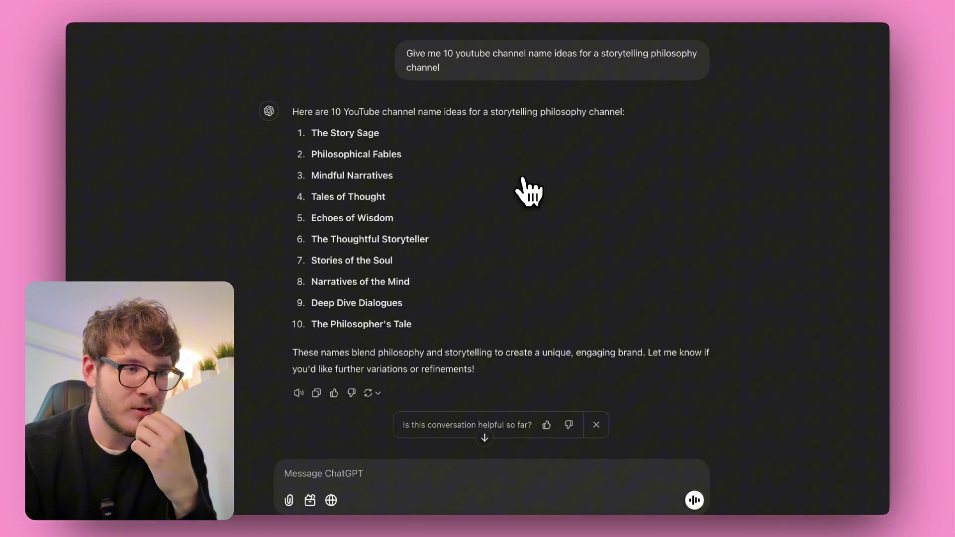
{"action": "scroll", "coordinate": [529, 191], "scroll_direction": "down", "scroll_amount": 1}
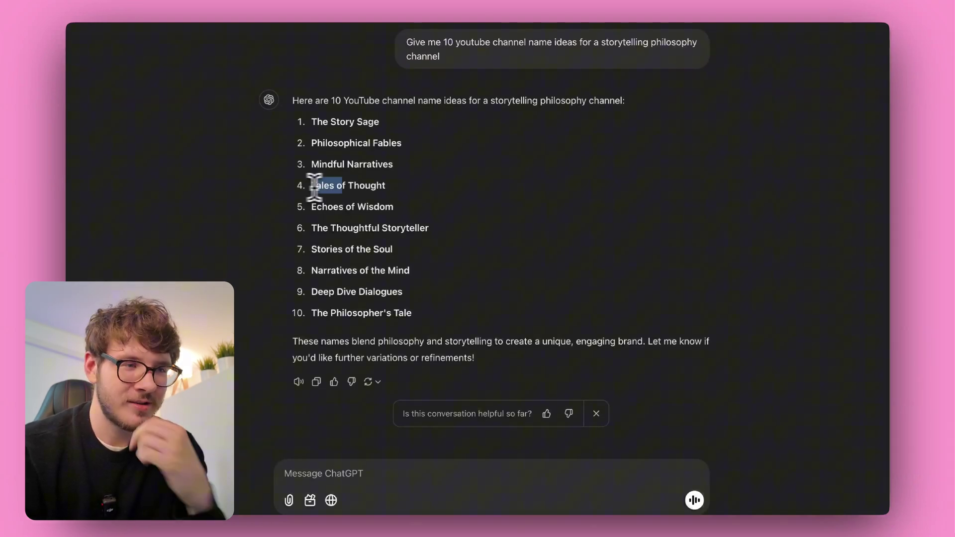
{"action": "left_click", "coordinate": [402, 194]}
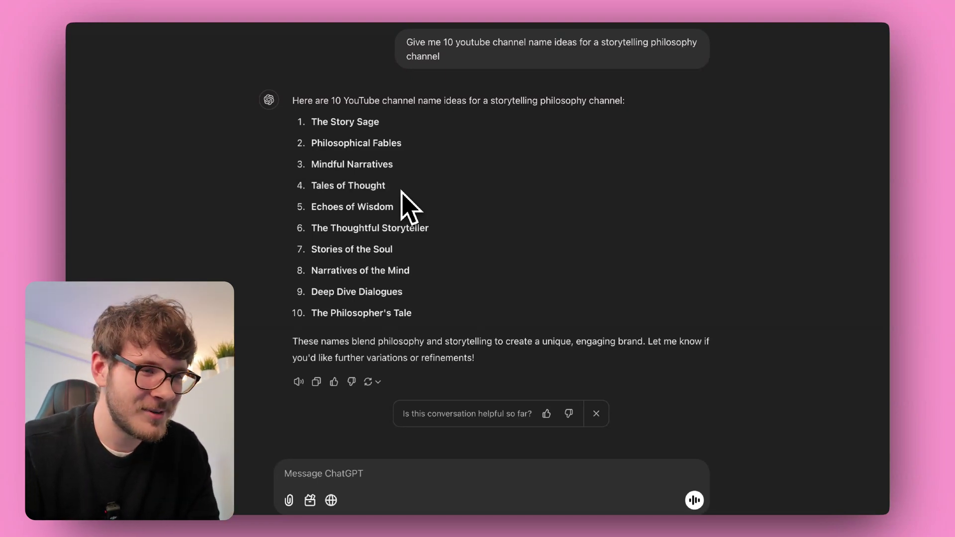
{"action": "left_click_drag", "start_coordinate": [394, 187], "coordinate": [312, 186]}
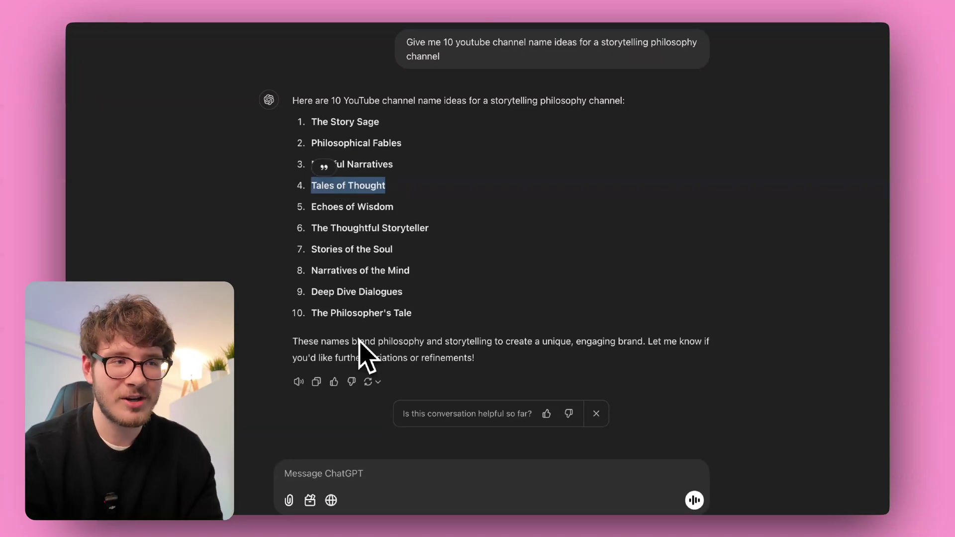
Request a clean, simple channel profile picture of a philosopher thinking under a big tree with ancient Greek architecture behind him
{"action": "left_click", "coordinate": [438, 473]}
{"action": "type", "text": "Now generate an image for this channel profile picture, something like a philosopher thinking under a big tree with ancient greek architecture behind him, without anything else so keep it very clean and simple"}
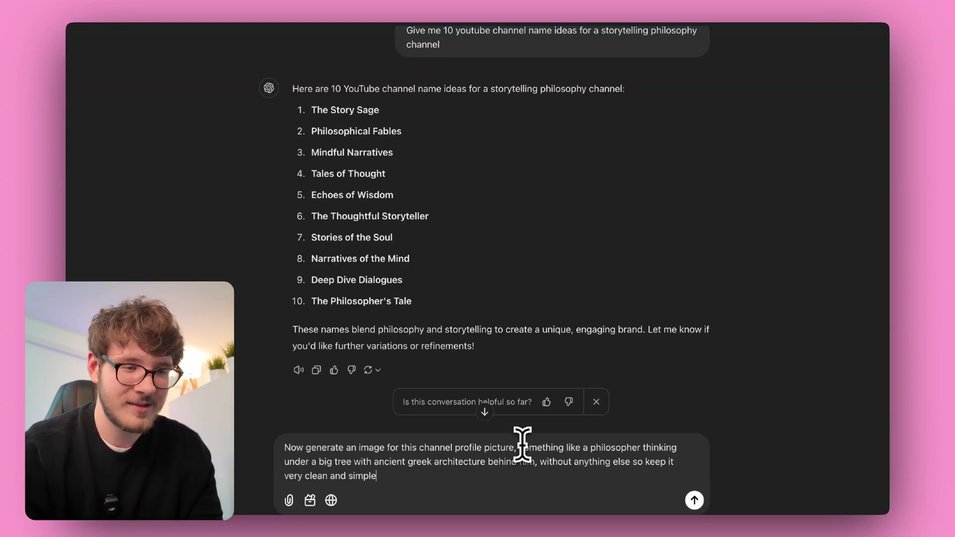
{"action": "key", "text": "Return"}
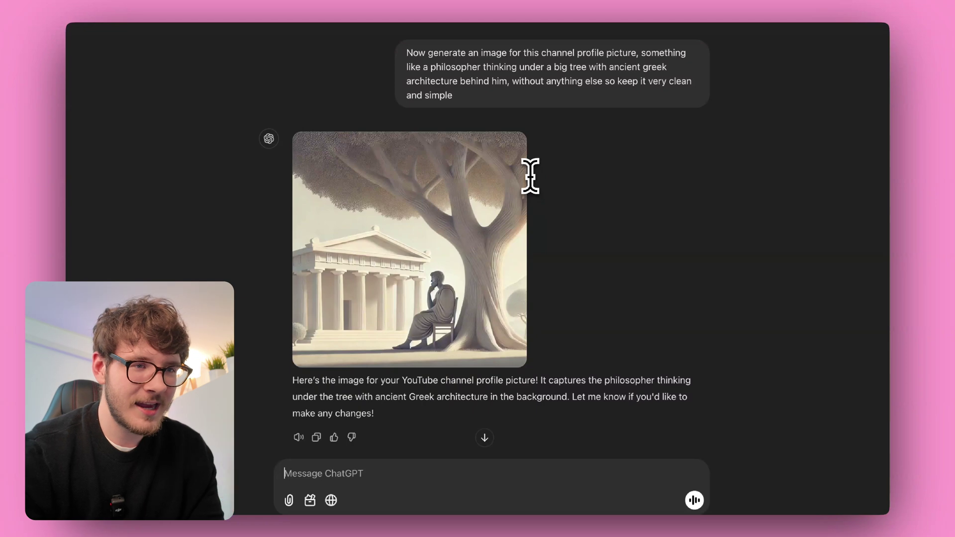
{"action": "scroll", "coordinate": [584, 258], "scroll_direction": "down", "scroll_amount": 2}
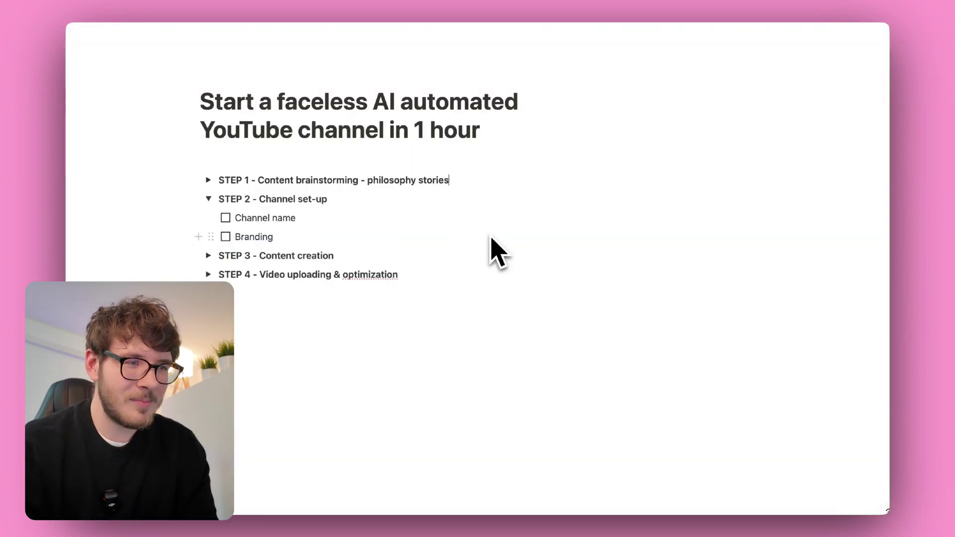
In the project checklist, mark Channel name and Branding as done, and leave only STEP 3 - Content creation expanded
{"action": "left_click", "coordinate": [226, 218]}
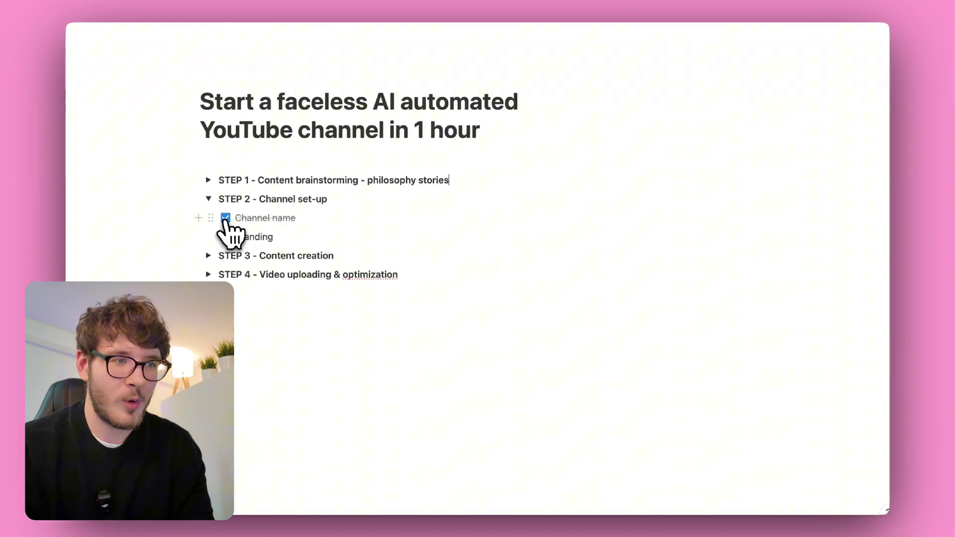
{"action": "left_click", "coordinate": [225, 236]}
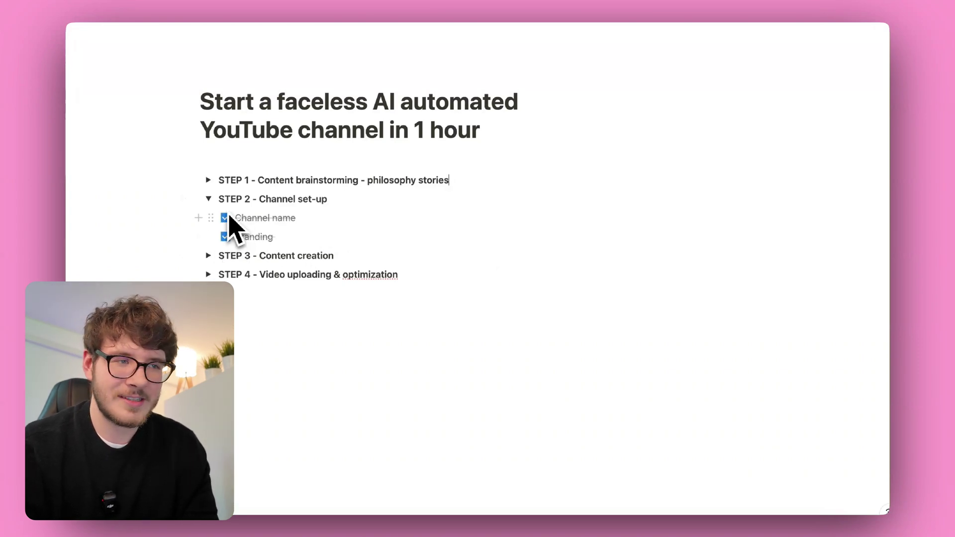
{"action": "left_click", "coordinate": [209, 199]}
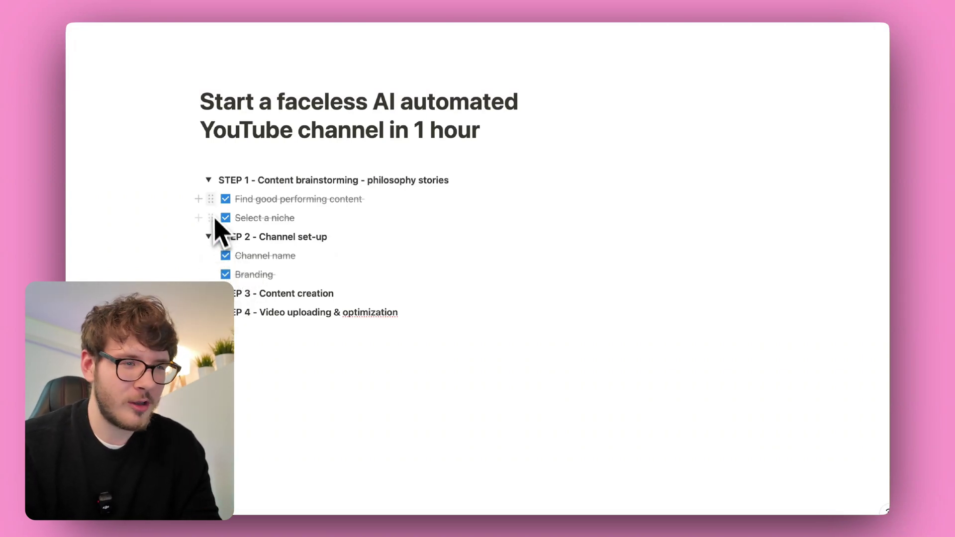
{"action": "left_click", "coordinate": [208, 180]}
{"action": "left_click", "coordinate": [208, 199]}
{"action": "left_click", "coordinate": [208, 218]}
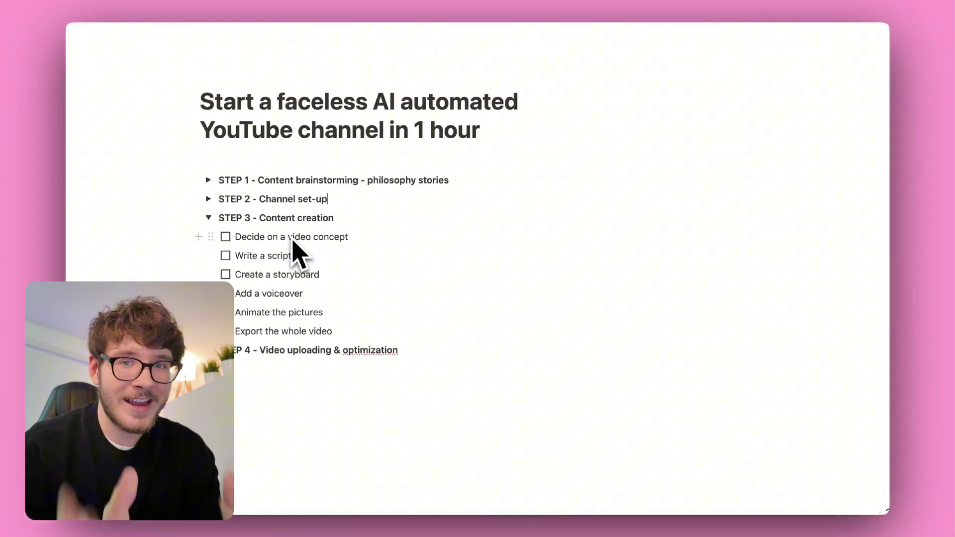
Review the completed items under STEP 1 and STEP 2, and collapse both sections again
{"action": "left_click", "coordinate": [208, 180]}
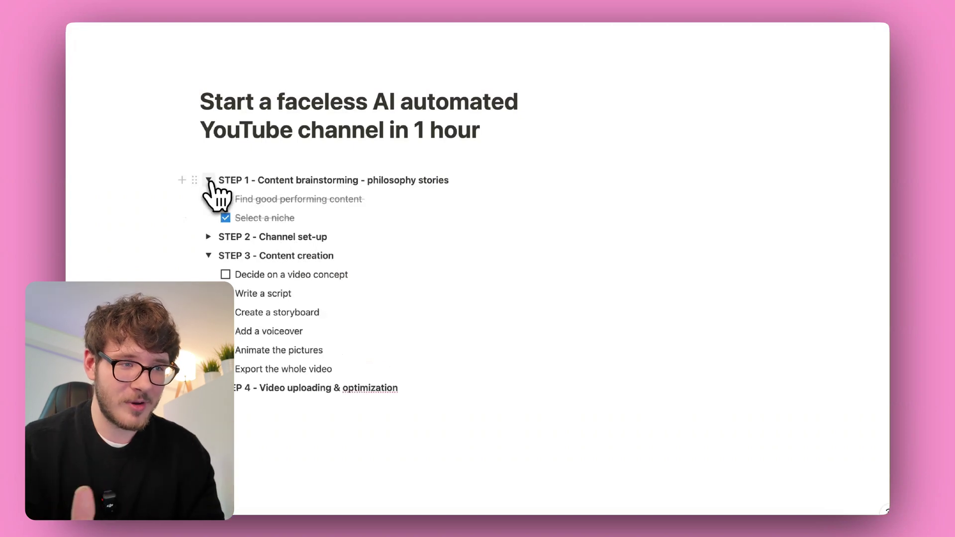
{"action": "left_click", "coordinate": [209, 238]}
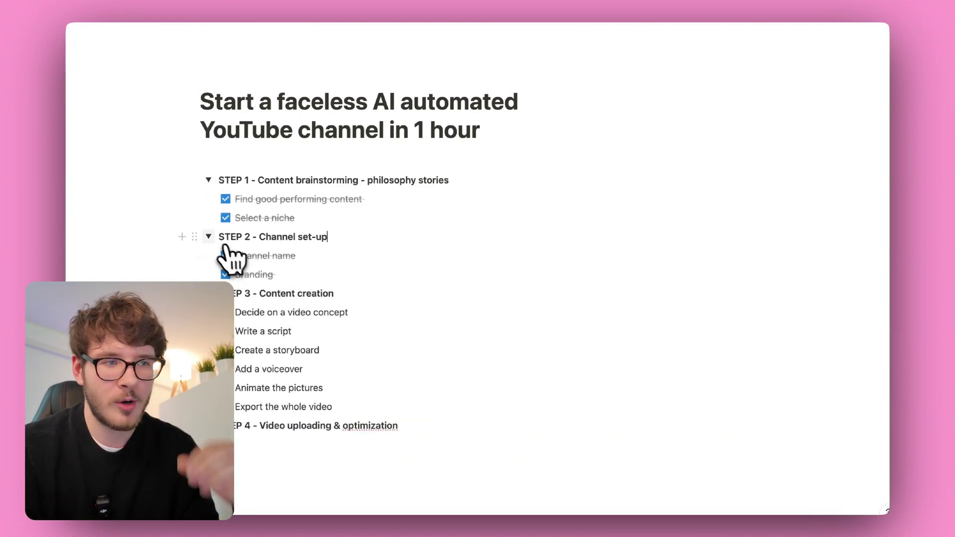
{"action": "left_click", "coordinate": [209, 238]}
{"action": "left_click", "coordinate": [209, 181]}
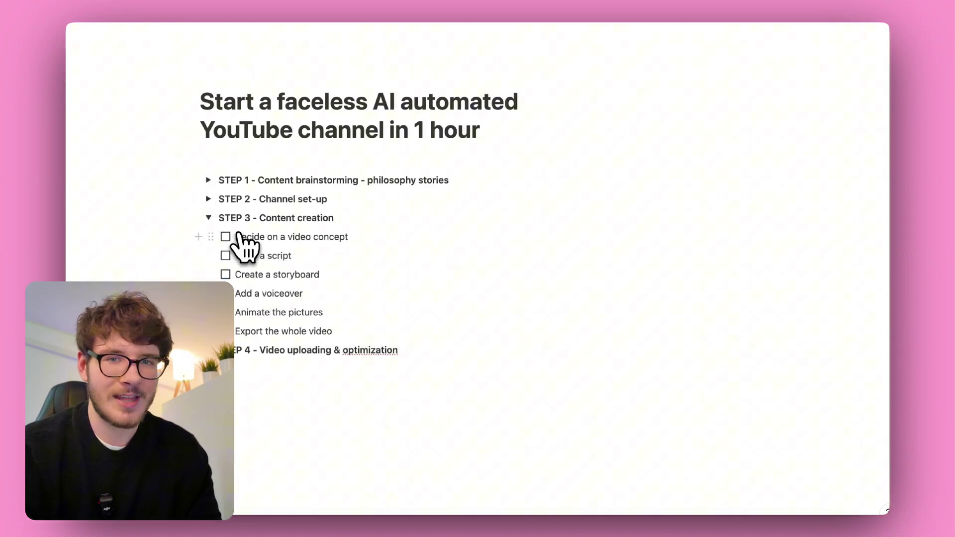
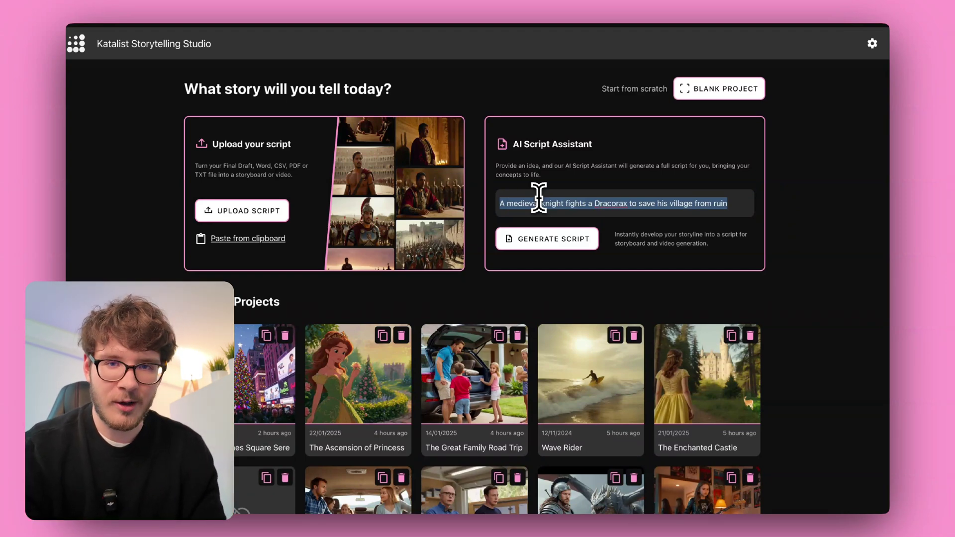
In Katalist, generate an AI script about a philosopher explaining an interesting Greek intricate tale about a great passage while sitting under an old tree
{"action": "key", "text": "ctrl+v"}
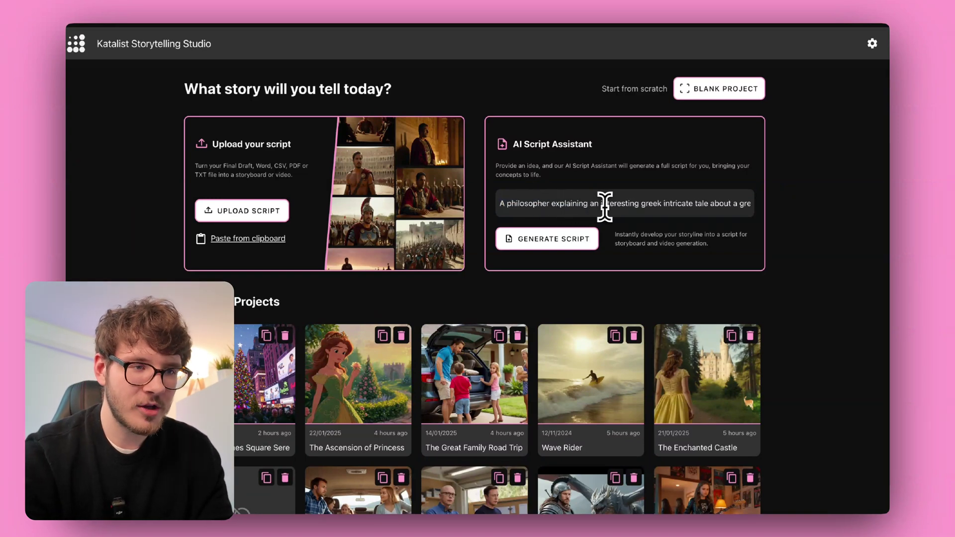
{"action": "left_click_drag", "start_coordinate": [659, 204], "coordinate": [746, 204]}
{"action": "left_click_drag", "start_coordinate": [671, 204], "coordinate": [748, 204]}
{"action": "left_click", "coordinate": [696, 203]}
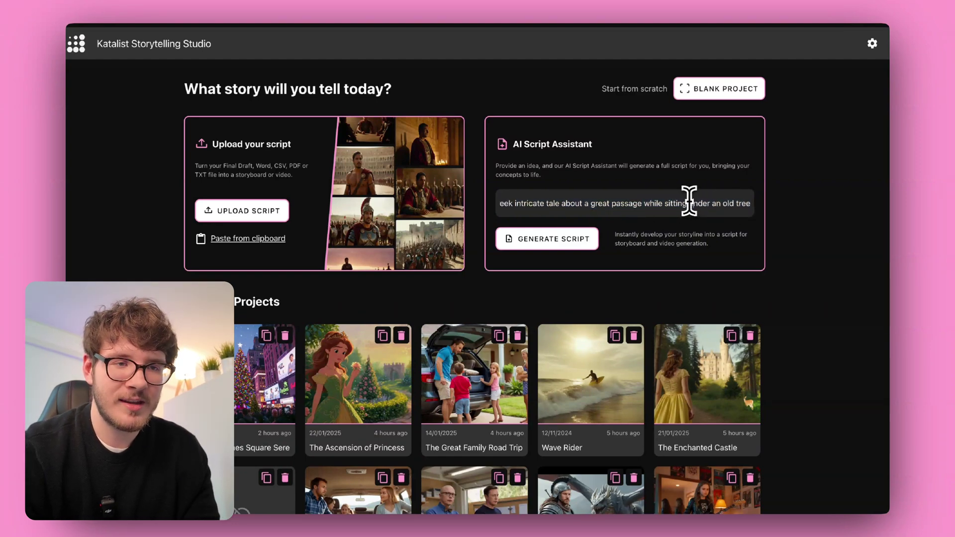
{"action": "left_click", "coordinate": [546, 244]}
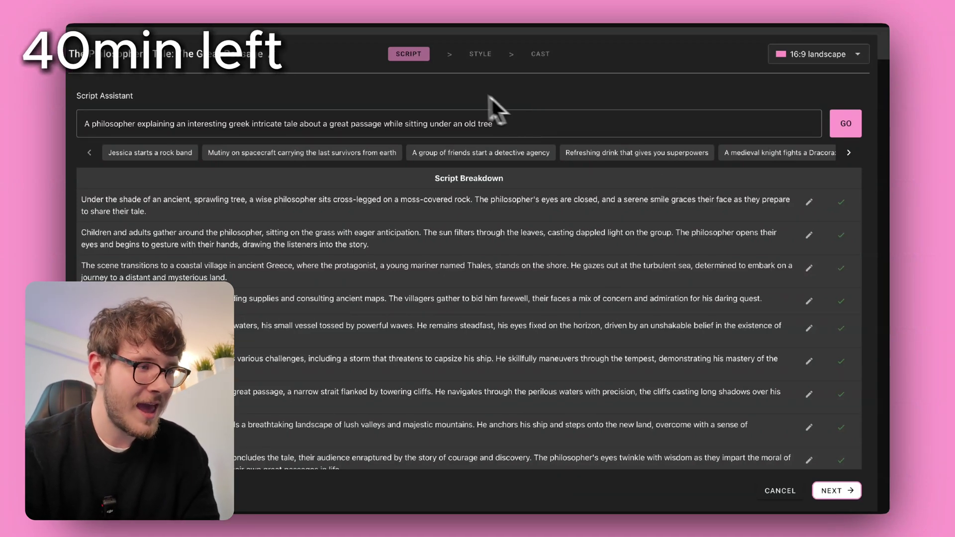
Review the script breakdown of The Philosopher's Tale: The Great Passage, and accept it to proceed to the style choice
{"action": "scroll", "coordinate": [583, 243], "scroll_direction": "down", "scroll_amount": 1}
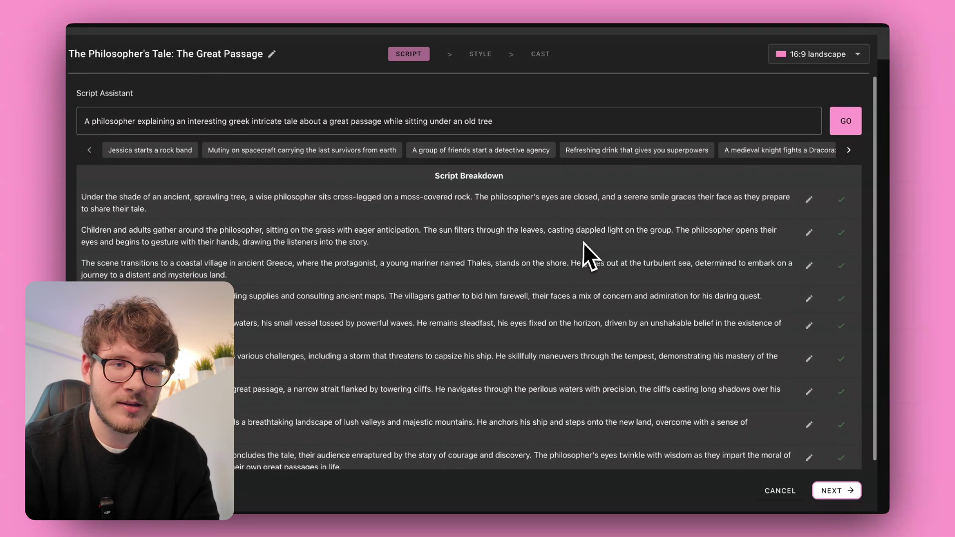
{"action": "scroll", "coordinate": [583, 243], "scroll_direction": "up", "scroll_amount": 1}
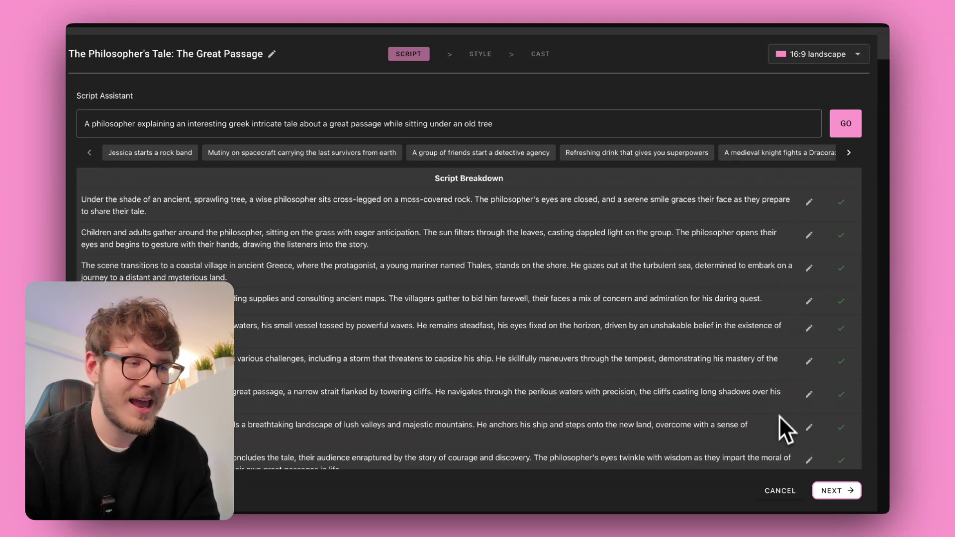
{"action": "scroll", "coordinate": [700, 364], "scroll_direction": "down", "scroll_amount": 1}
{"action": "scroll", "coordinate": [698, 362], "scroll_direction": "up", "scroll_amount": 1}
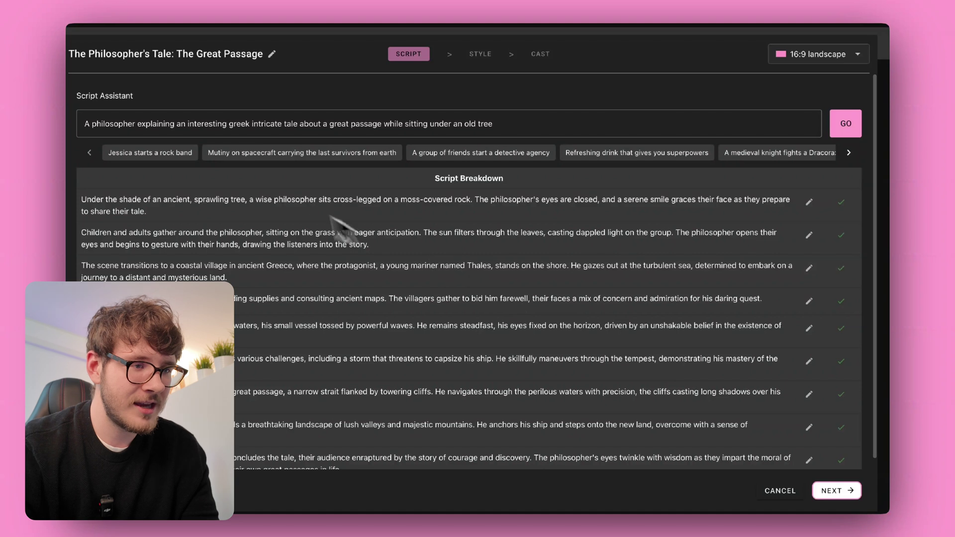
{"action": "scroll", "coordinate": [612, 283], "scroll_direction": "down", "scroll_amount": 1}
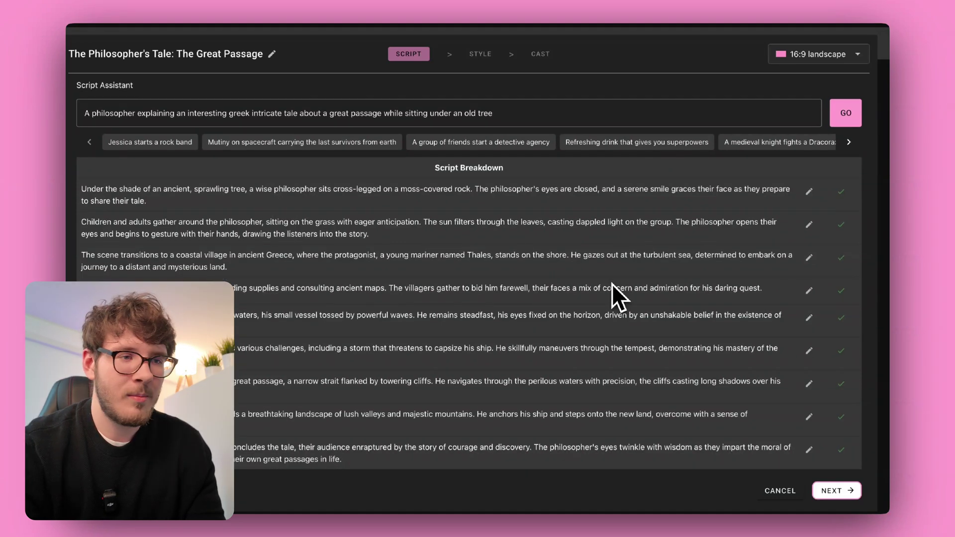
{"action": "scroll", "coordinate": [612, 284], "scroll_direction": "up", "scroll_amount": 1}
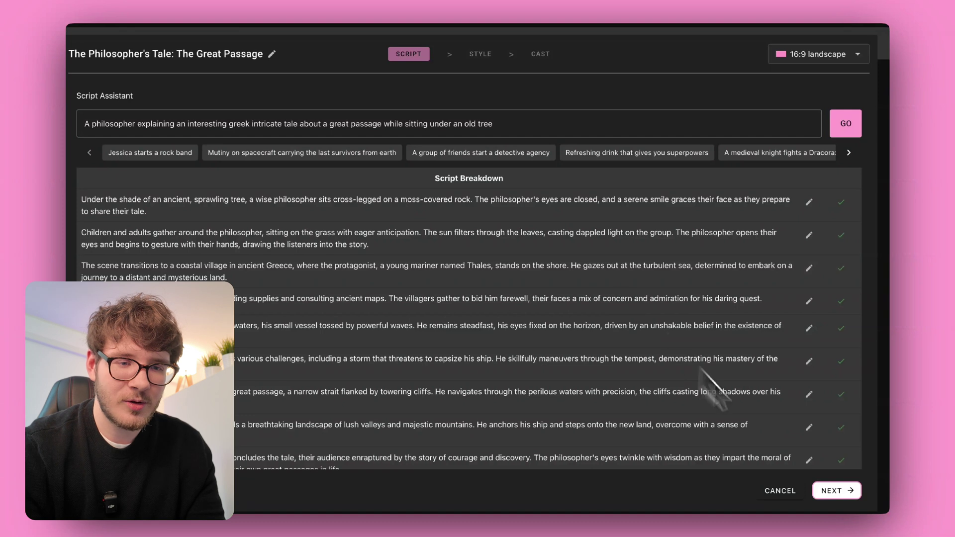
{"action": "left_click", "coordinate": [838, 493]}
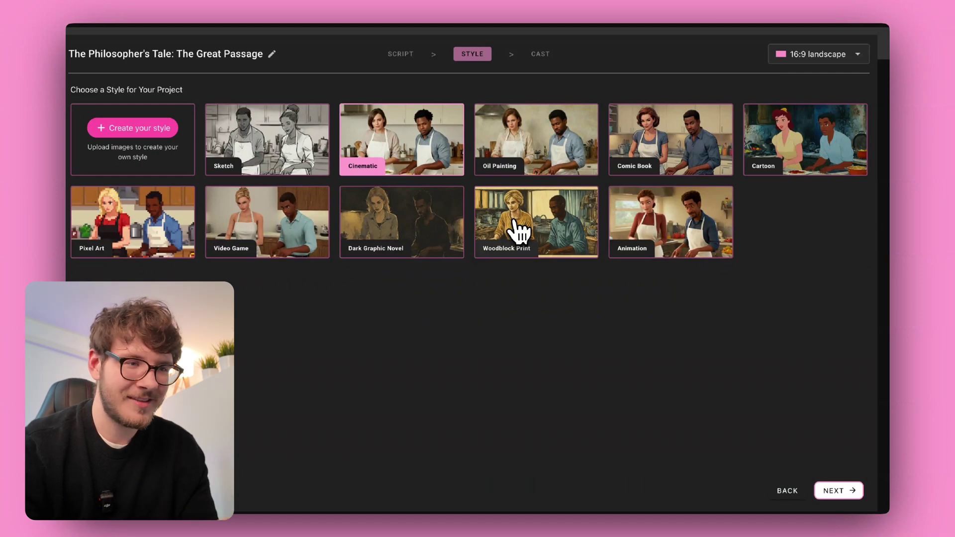
Choose the Woodblock Print style for the project and proceed to the cast
{"action": "left_click", "coordinate": [538, 240]}
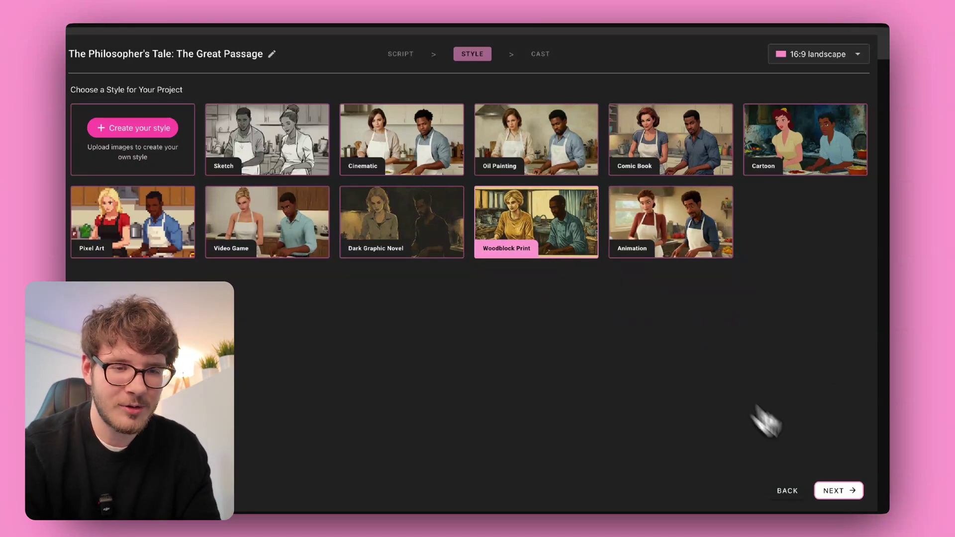
{"action": "left_click", "coordinate": [837, 491]}
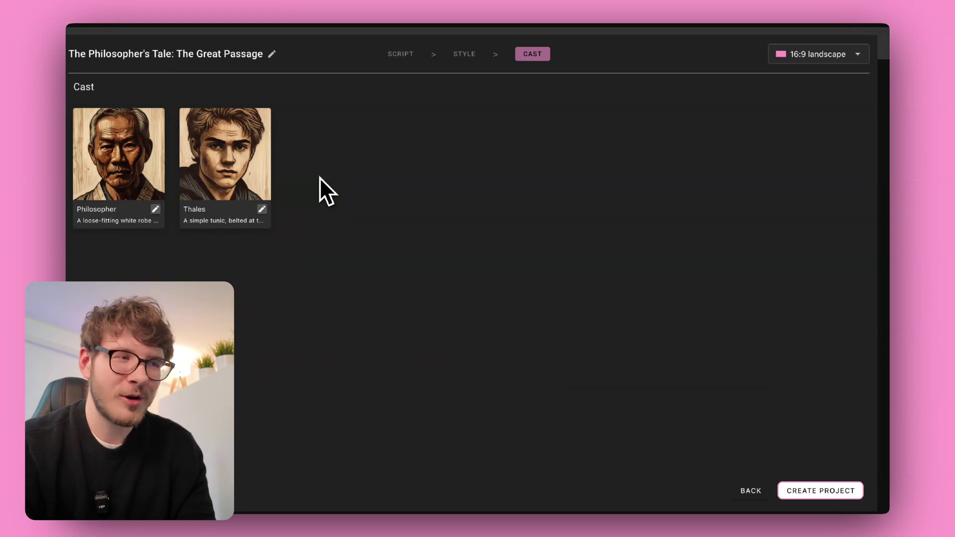
Change the Philosopher's appearance to the default older man with gray hair and a beard
{"action": "left_click", "coordinate": [155, 209]}
{"action": "left_click", "coordinate": [329, 298]}
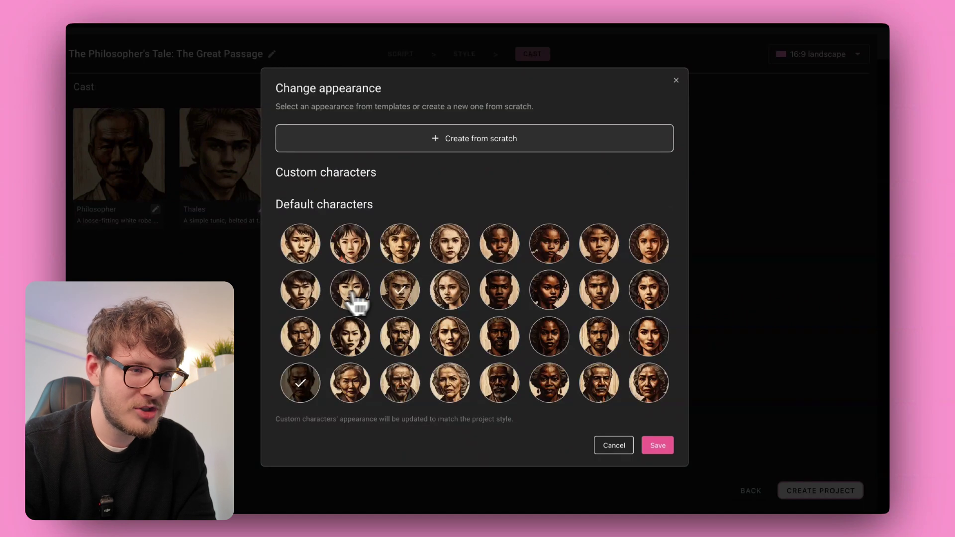
{"action": "left_click", "coordinate": [363, 391]}
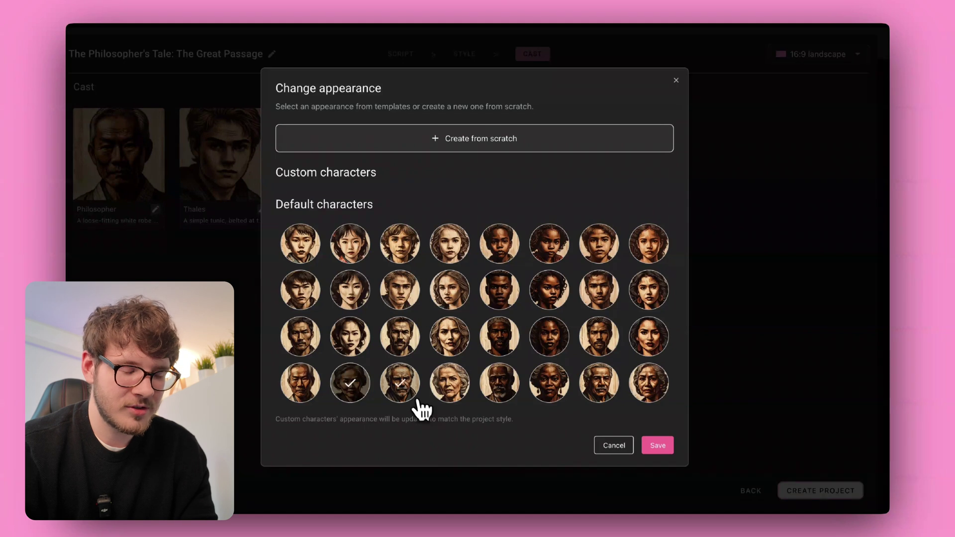
{"action": "left_click", "coordinate": [411, 397]}
{"action": "left_click", "coordinate": [654, 446]}
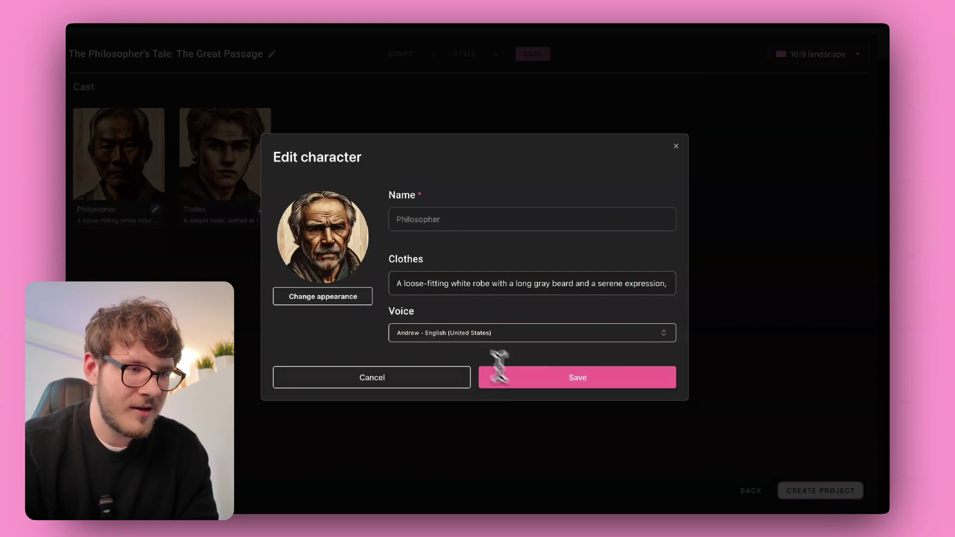
Set the Philosopher's clothes to "Dressed like an ancient greek philosopher in a white robe" and save the character
{"action": "triple_click", "coordinate": [417, 287]}
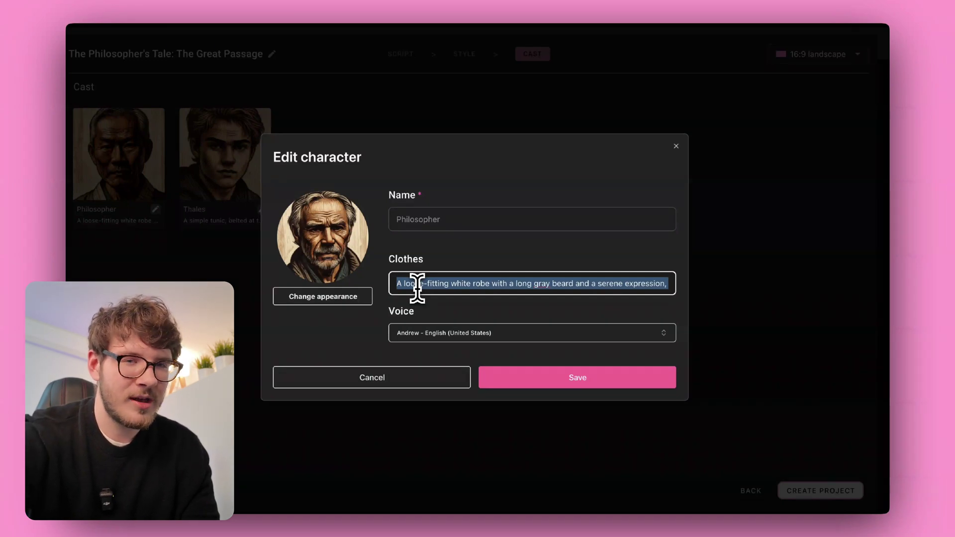
{"action": "type", "text": "Dressed like an ancient greek philosopher in a white robe"}
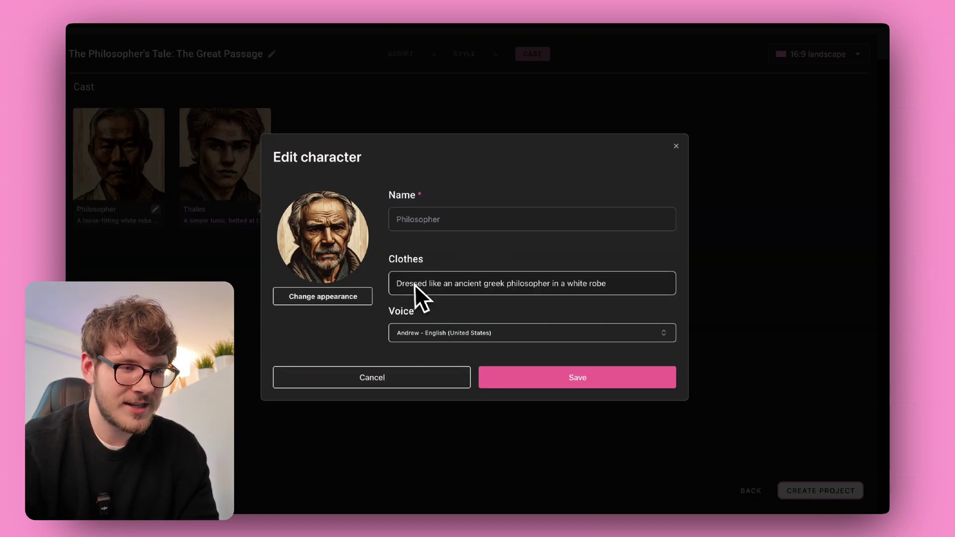
{"action": "left_click", "coordinate": [557, 297]}
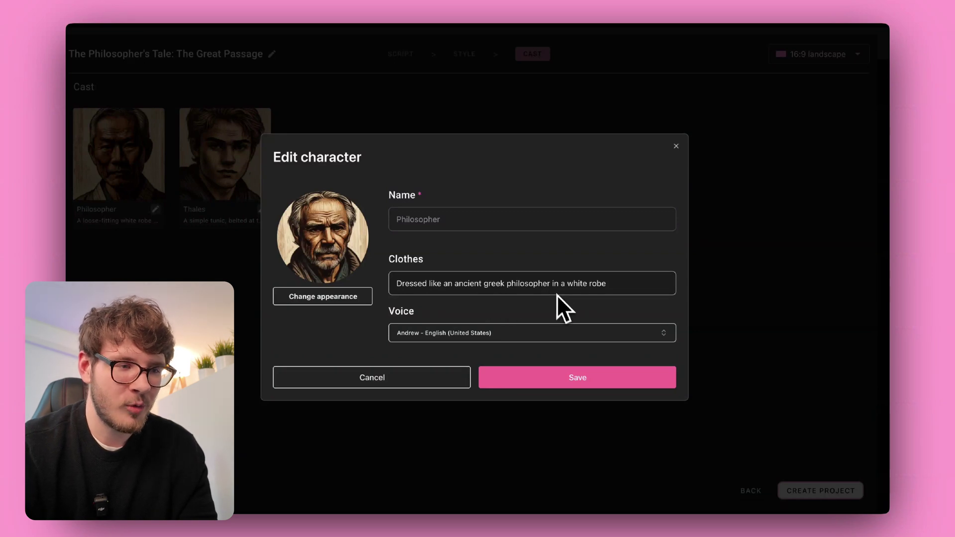
{"action": "left_click", "coordinate": [531, 368]}
Change Thales' appearance to the default young boy with wavy hair and save the character
{"action": "left_click", "coordinate": [263, 209]}
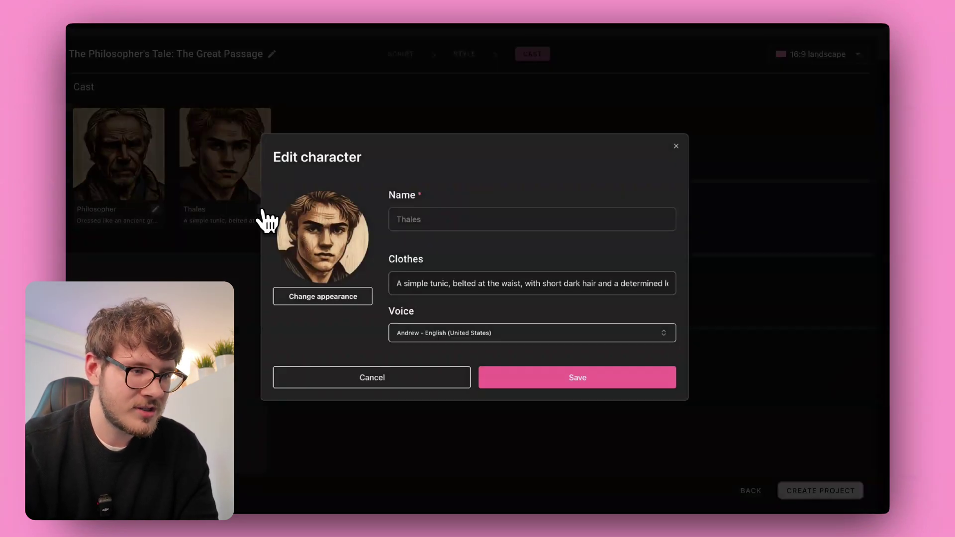
{"action": "left_click", "coordinate": [322, 295]}
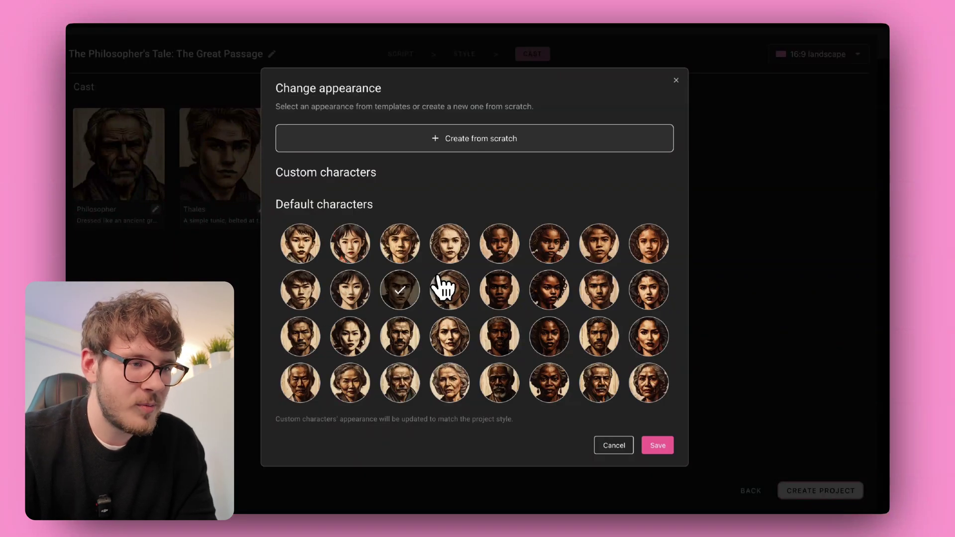
{"action": "left_click", "coordinate": [409, 245]}
{"action": "left_click", "coordinate": [657, 445]}
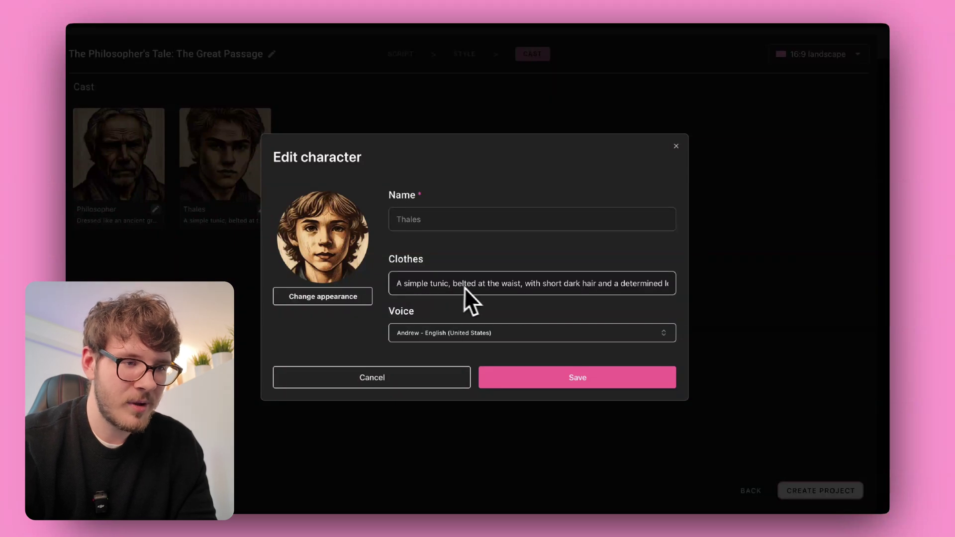
{"action": "left_click", "coordinate": [549, 381]}
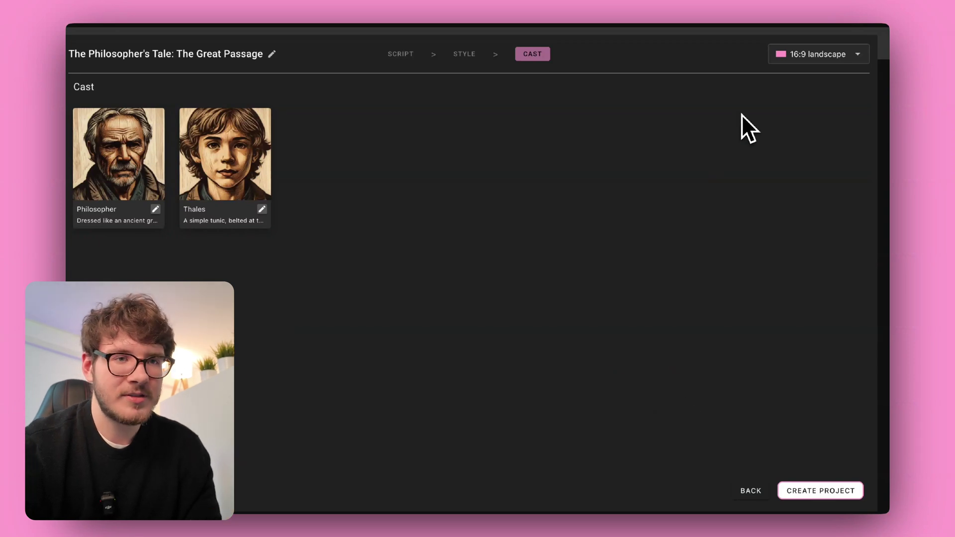
Check the available aspect ratios, keep 16:9 landscape, and create the project
{"action": "left_click", "coordinate": [817, 59]}
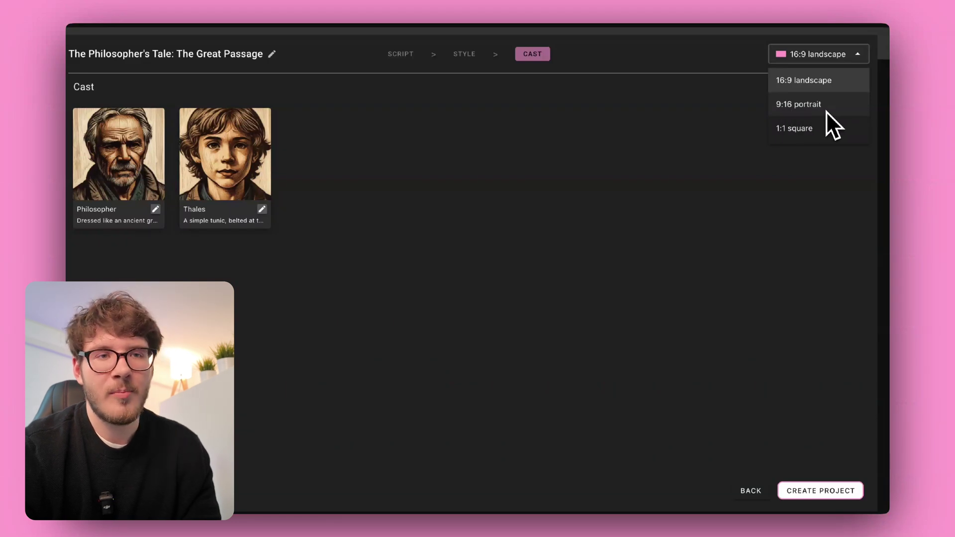
{"action": "left_click", "coordinate": [731, 103]}
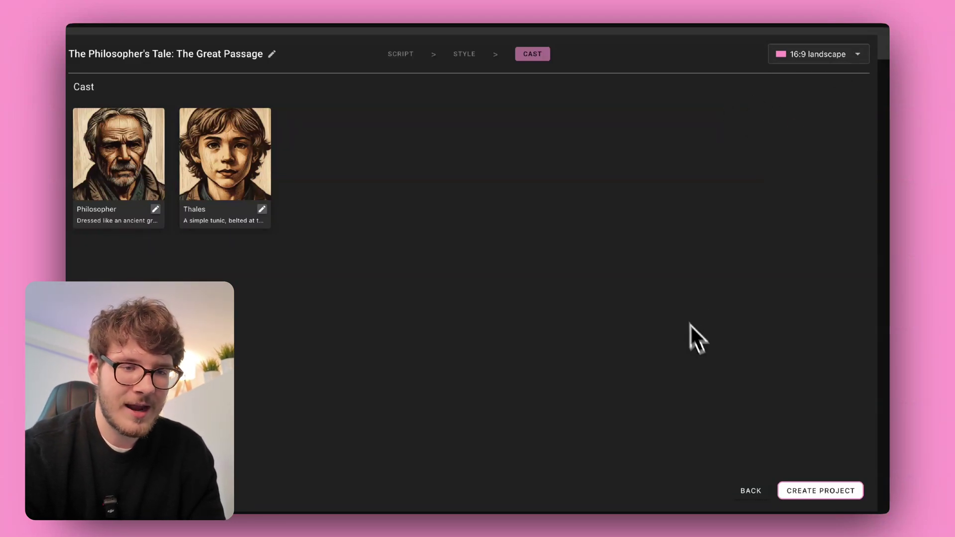
{"action": "left_click", "coordinate": [806, 491]}
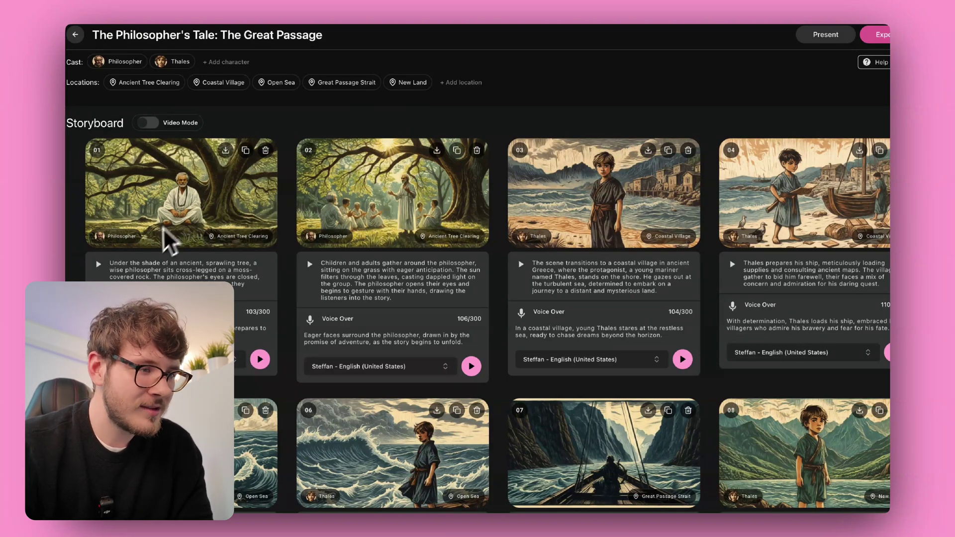
Review the storyboard's scene images, descriptions and voice-over texts, including the location choices for scene 02
{"action": "left_click", "coordinate": [449, 236]}
{"action": "scroll", "coordinate": [434, 231], "scroll_direction": "down", "scroll_amount": 2}
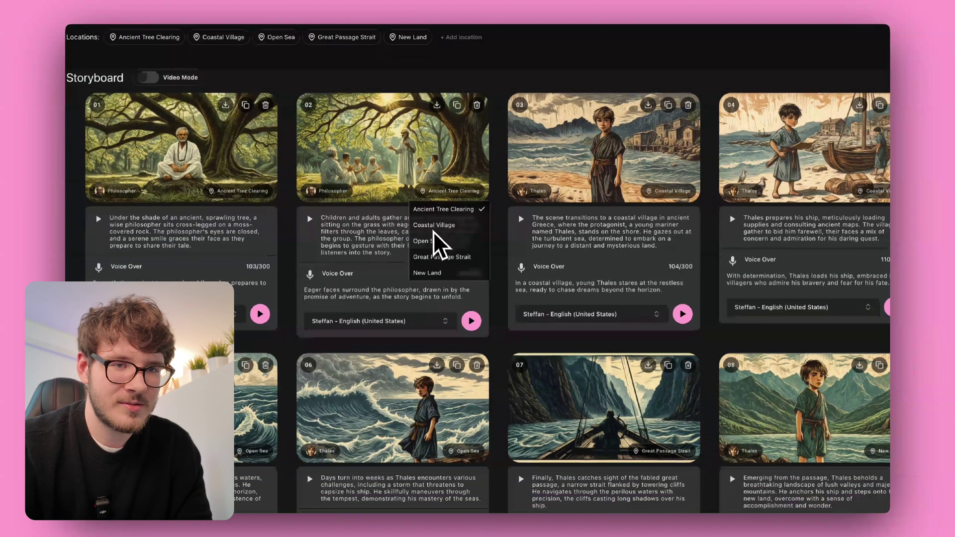
{"action": "left_click", "coordinate": [505, 236]}
{"action": "scroll", "coordinate": [516, 234], "scroll_direction": "down", "scroll_amount": 5}
{"action": "scroll", "coordinate": [516, 234], "scroll_direction": "up", "scroll_amount": 5}
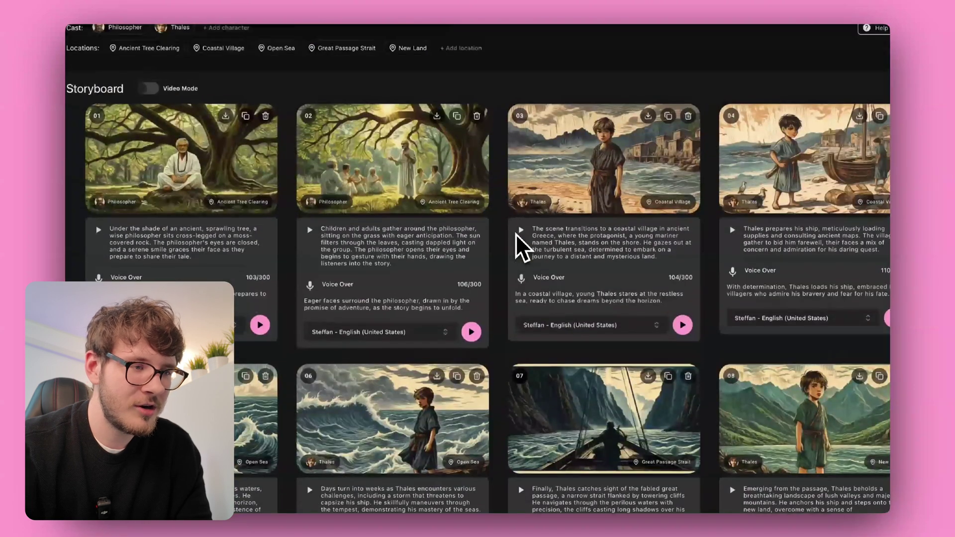
{"action": "scroll", "coordinate": [516, 234], "scroll_direction": "up", "scroll_amount": 2}
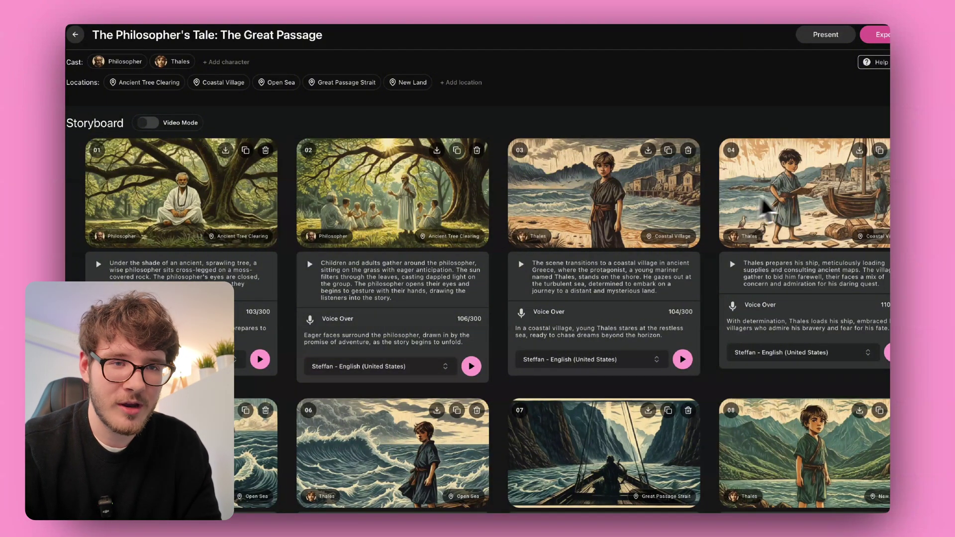
{"action": "scroll", "coordinate": [826, 205], "scroll_direction": "down", "scroll_amount": 2}
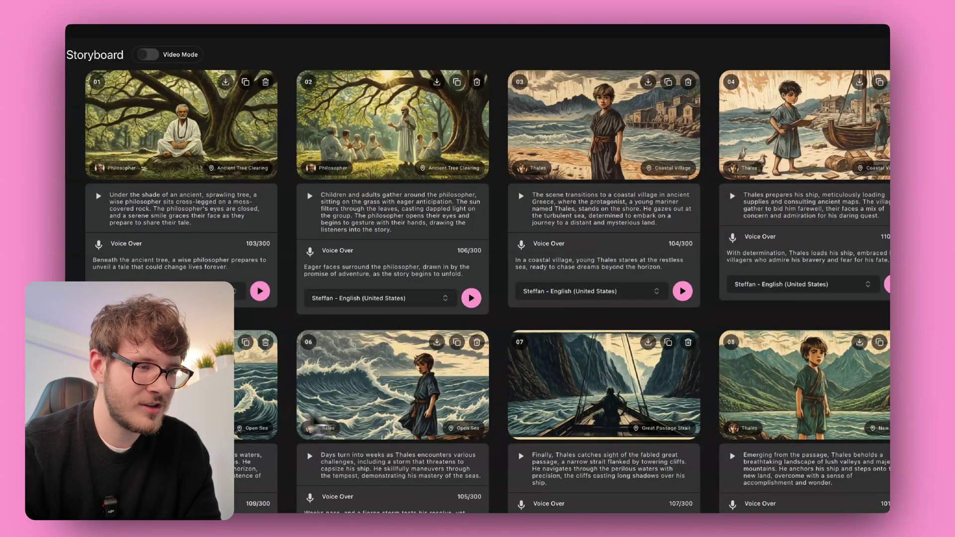
{"action": "scroll", "coordinate": [647, 128], "scroll_direction": "up", "scroll_amount": 2}
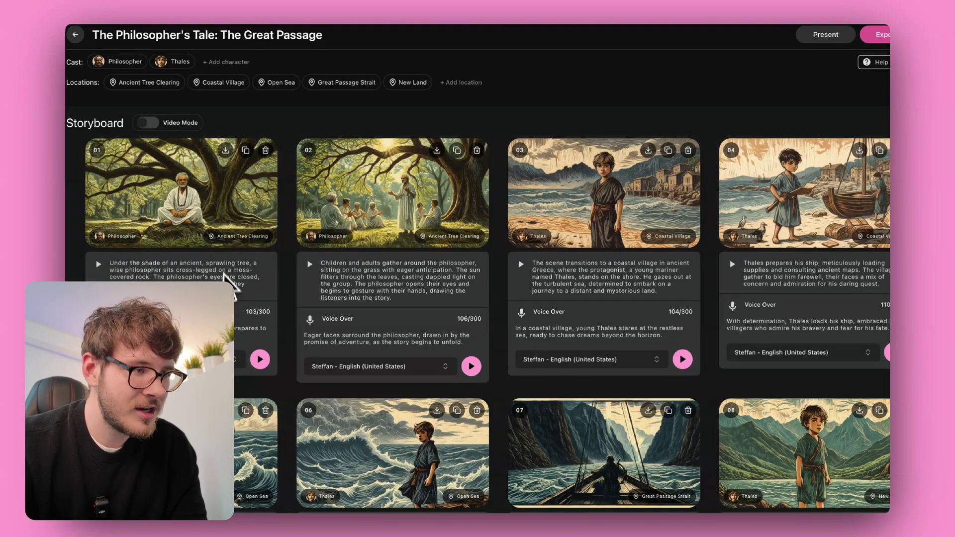
{"action": "scroll", "coordinate": [430, 292], "scroll_direction": "down", "scroll_amount": 3}
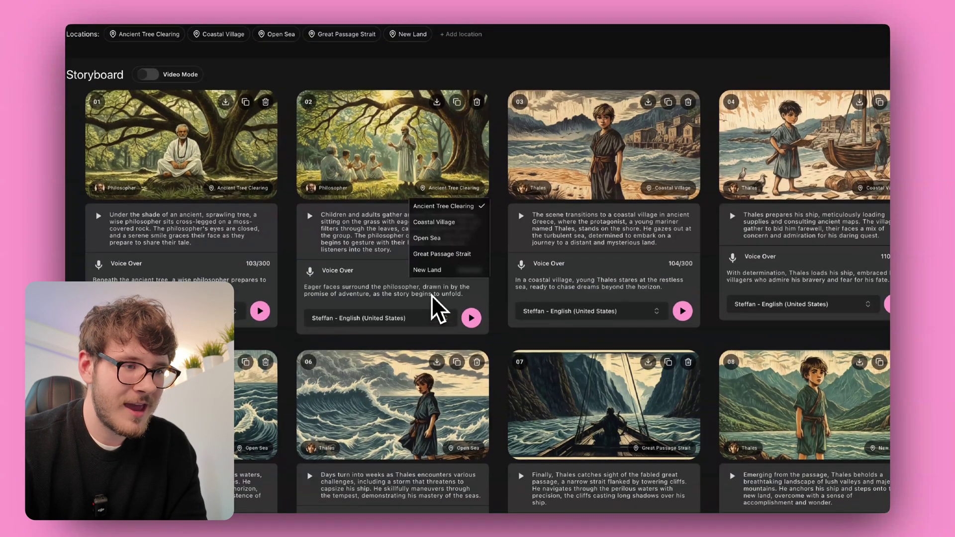
{"action": "scroll", "coordinate": [431, 294], "scroll_direction": "up", "scroll_amount": 2}
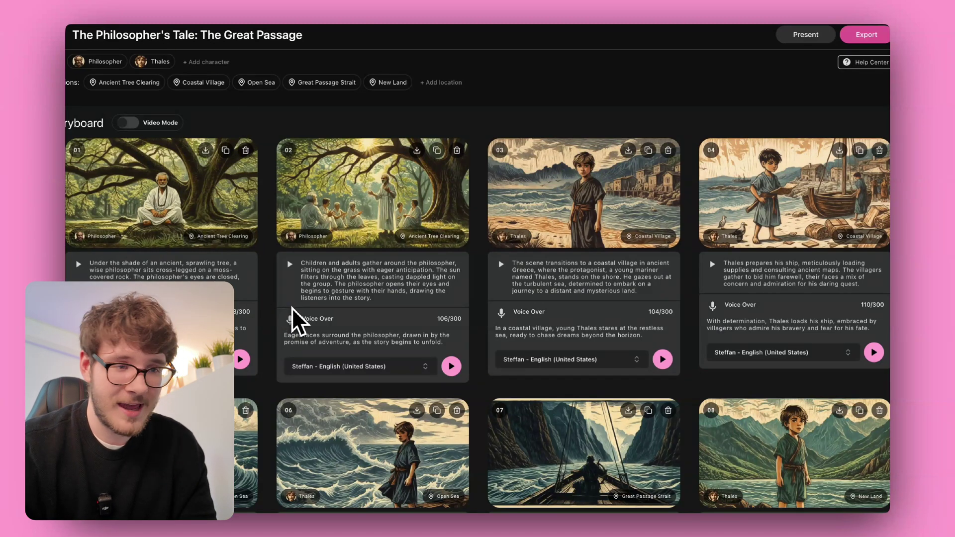
{"action": "scroll", "coordinate": [373, 329], "scroll_direction": "down", "scroll_amount": 1}
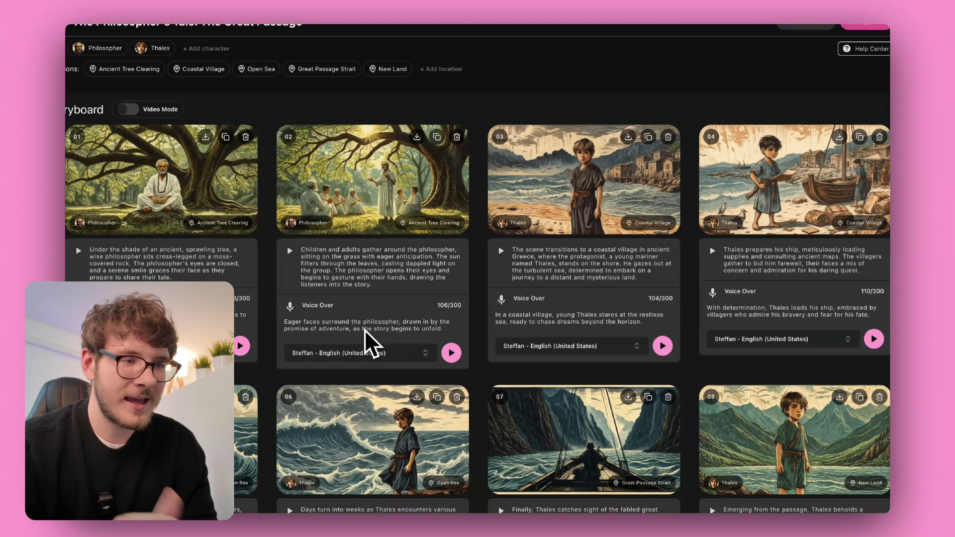
{"action": "scroll", "coordinate": [365, 330], "scroll_direction": "up", "scroll_amount": 1}
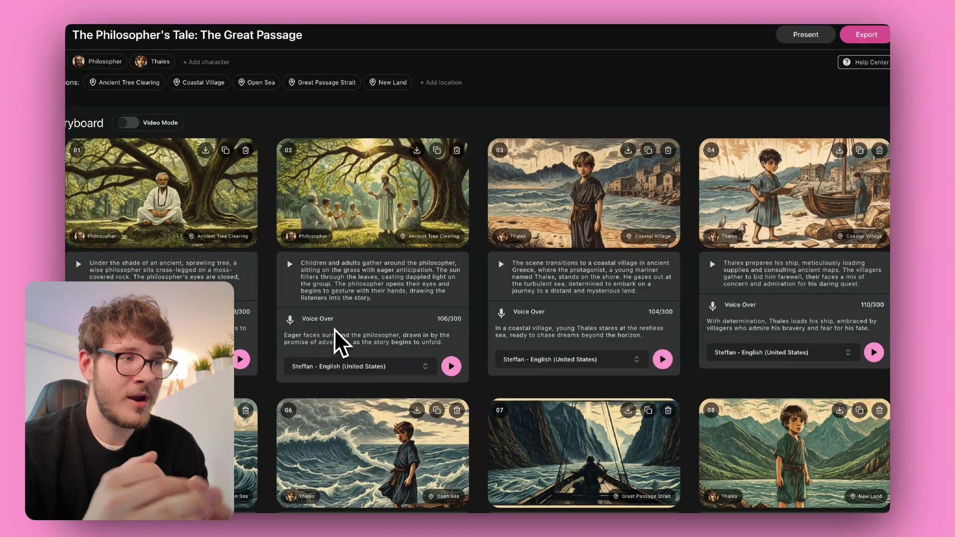
Switch the storyboard to Video Mode and generate videos from all storyboard frames
{"action": "left_click", "coordinate": [129, 123]}
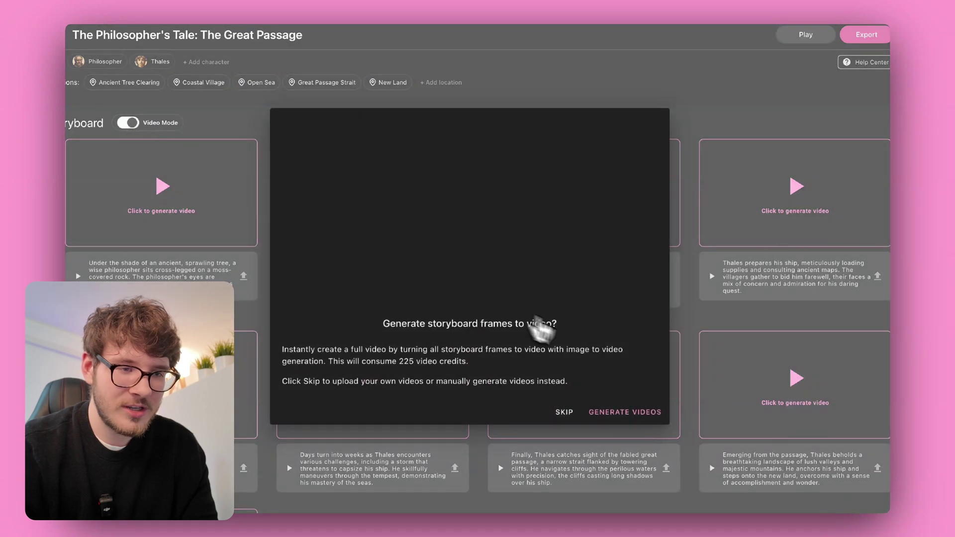
{"action": "left_click", "coordinate": [625, 384]}
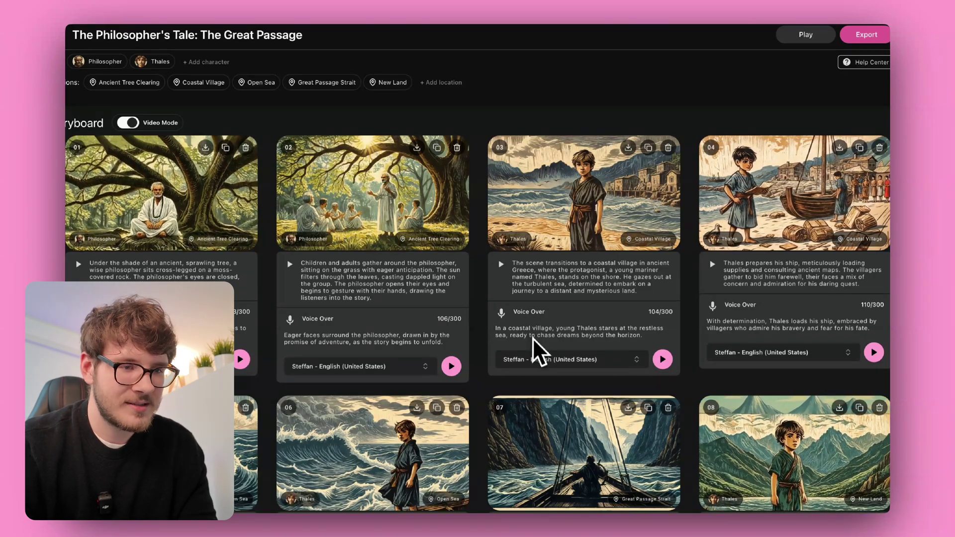
Examine the generated video clips of all storyboard scenes, from the ancient tree opening to the final scene 09
{"action": "scroll", "coordinate": [476, 351], "scroll_direction": "down", "scroll_amount": 1}
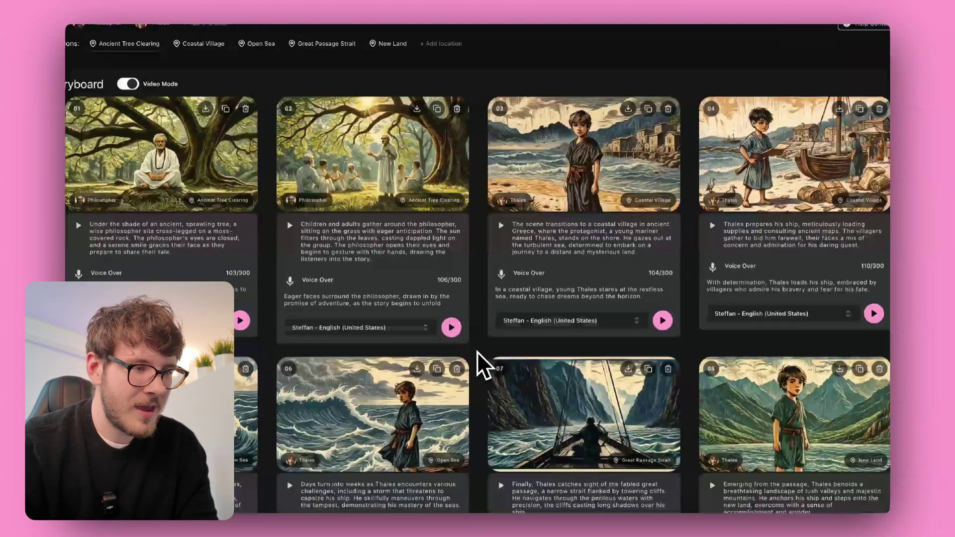
{"action": "scroll", "coordinate": [476, 352], "scroll_direction": "down", "scroll_amount": 5}
{"action": "scroll", "coordinate": [477, 352], "scroll_direction": "up", "scroll_amount": 6}
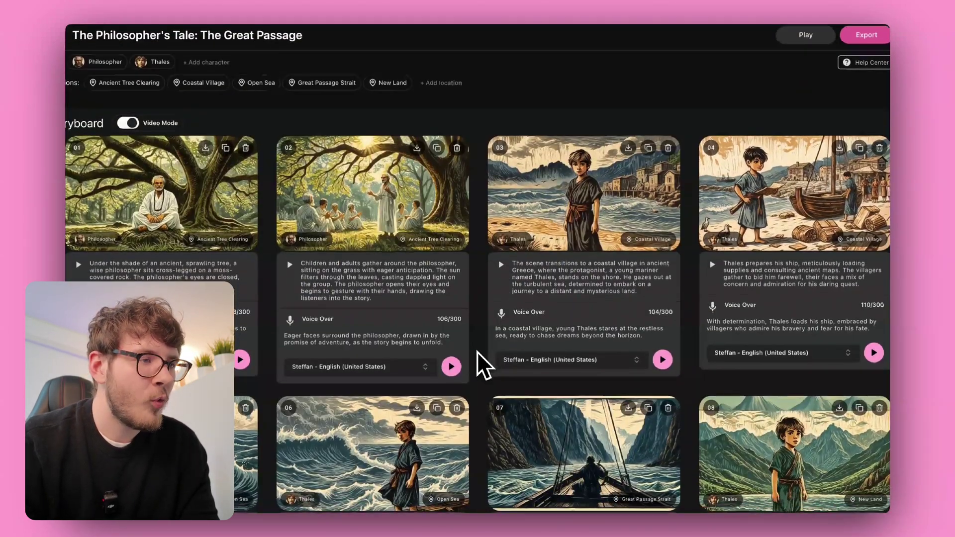
{"action": "scroll", "coordinate": [477, 351], "scroll_direction": "down", "scroll_amount": 10}
{"action": "scroll", "coordinate": [473, 363], "scroll_direction": "up", "scroll_amount": 9}
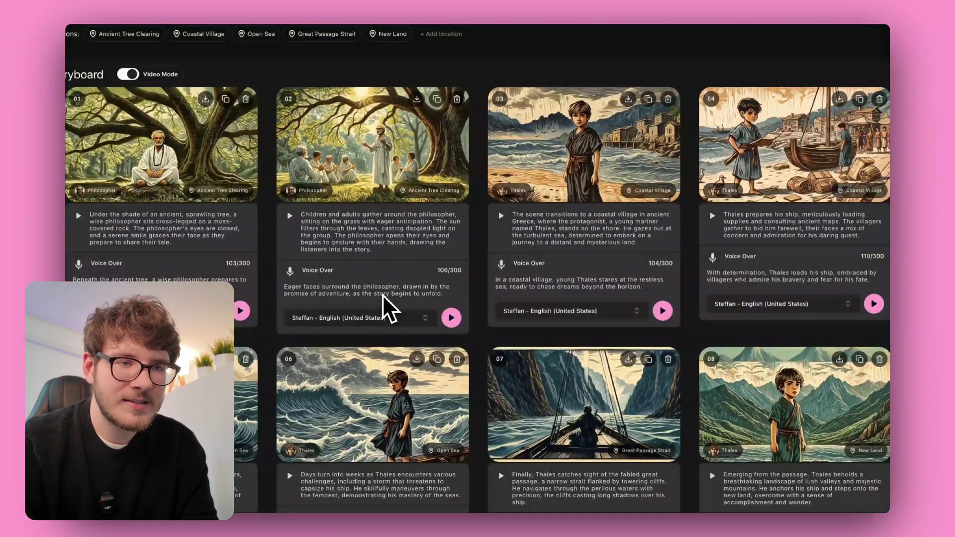
{"action": "scroll", "coordinate": [383, 294], "scroll_direction": "down", "scroll_amount": 5}
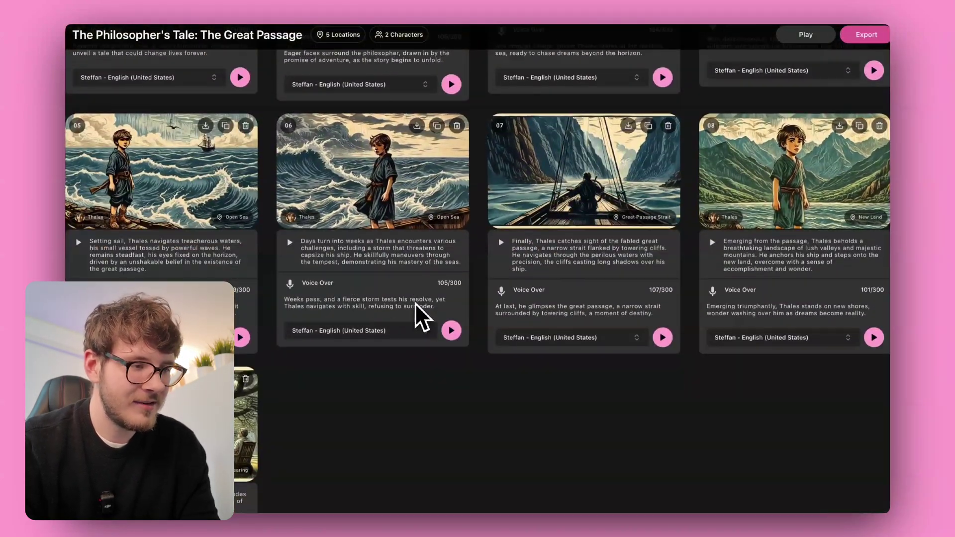
{"action": "scroll", "coordinate": [415, 303], "scroll_direction": "down", "scroll_amount": 1}
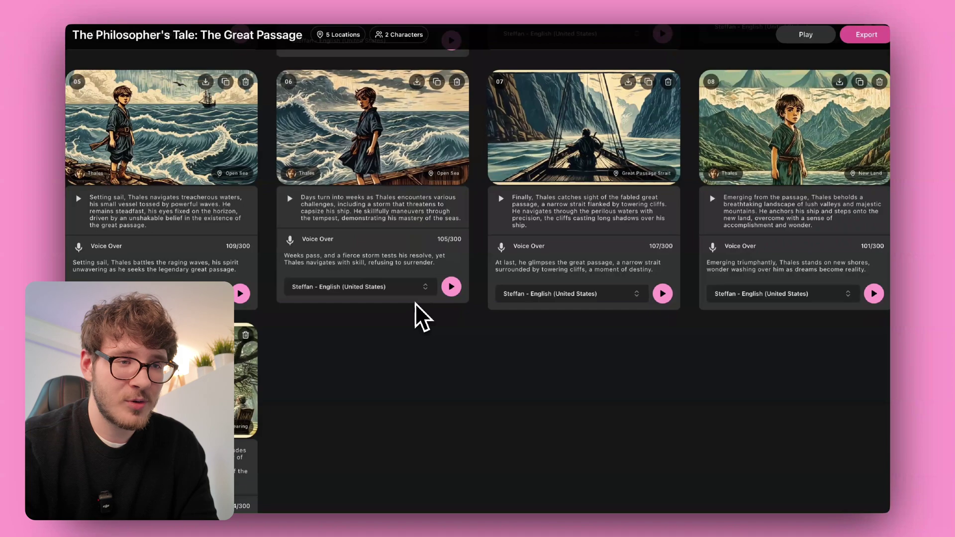
{"action": "scroll", "coordinate": [415, 303], "scroll_direction": "up", "scroll_amount": 2}
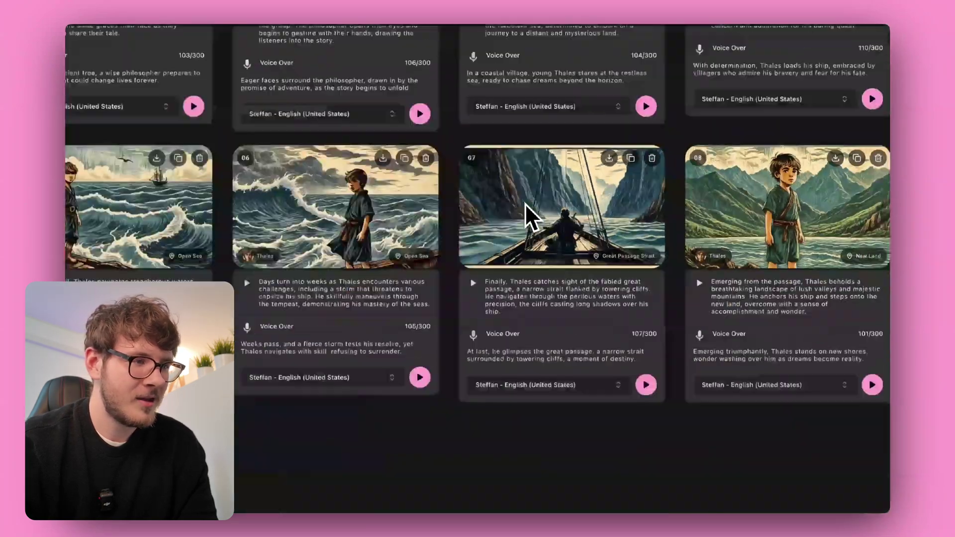
{"action": "scroll", "coordinate": [525, 204], "scroll_direction": "up", "scroll_amount": 5}
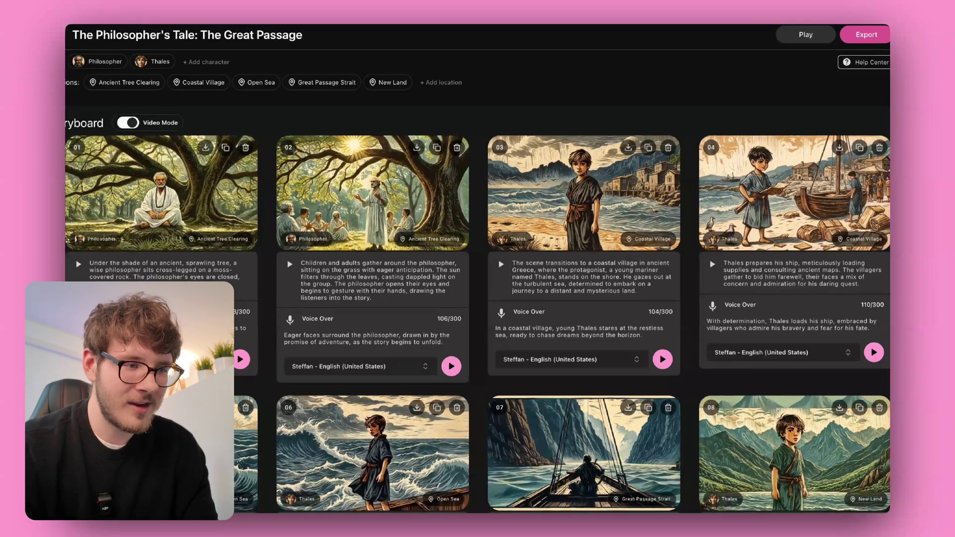
{"action": "scroll", "coordinate": [572, 294], "scroll_direction": "down", "scroll_amount": 10}
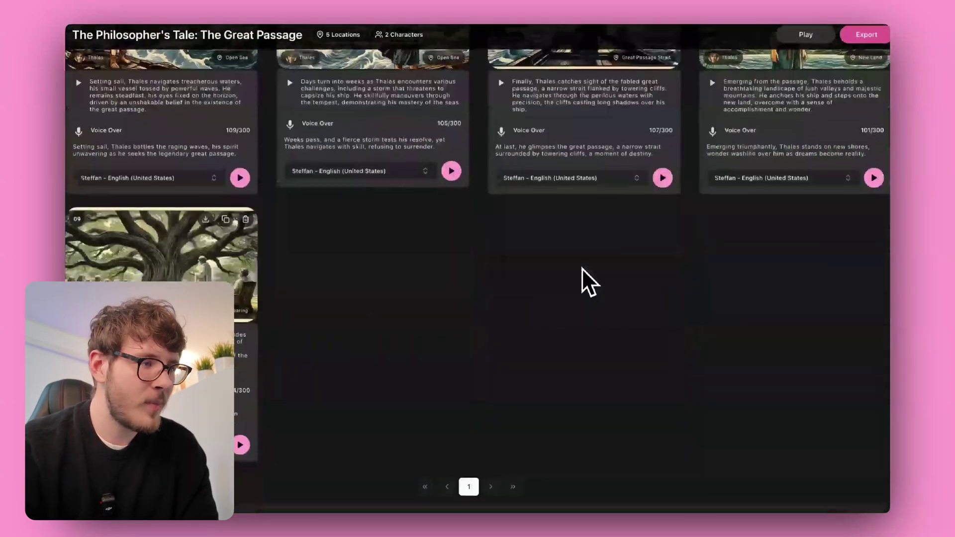
{"action": "scroll", "coordinate": [390, 328], "scroll_direction": "up", "scroll_amount": 10}
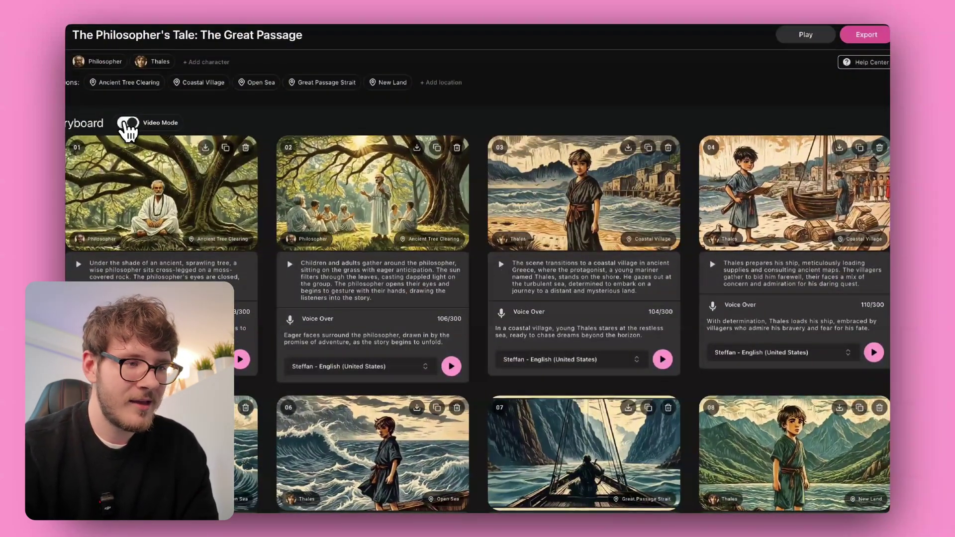
Compare the storyboard's still frames with its generated video clips by switching Video Mode off and on, covering scenes 01 to 09
{"action": "scroll", "coordinate": [335, 277], "scroll_direction": "down", "scroll_amount": 10}
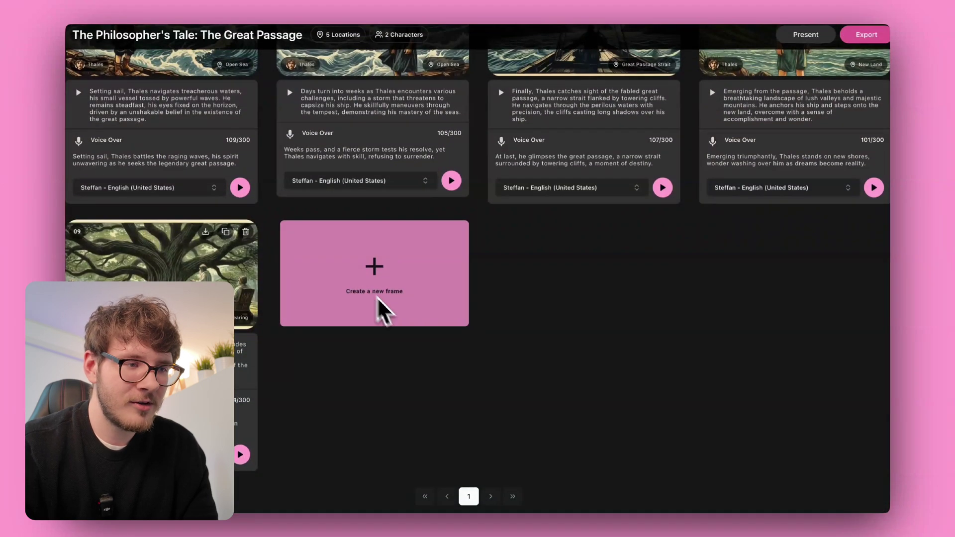
{"action": "left_click", "coordinate": [383, 273]}
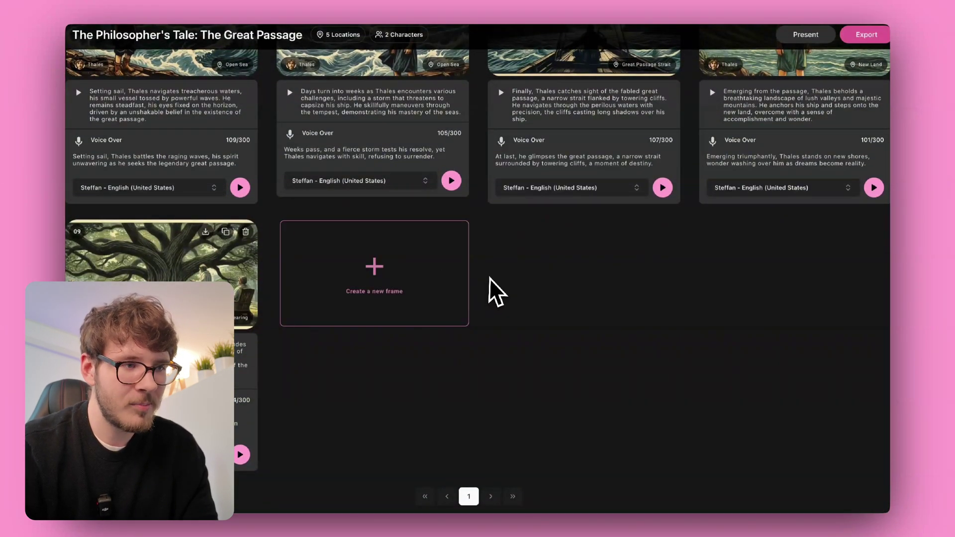
{"action": "scroll", "coordinate": [264, 140], "scroll_direction": "up", "scroll_amount": 10}
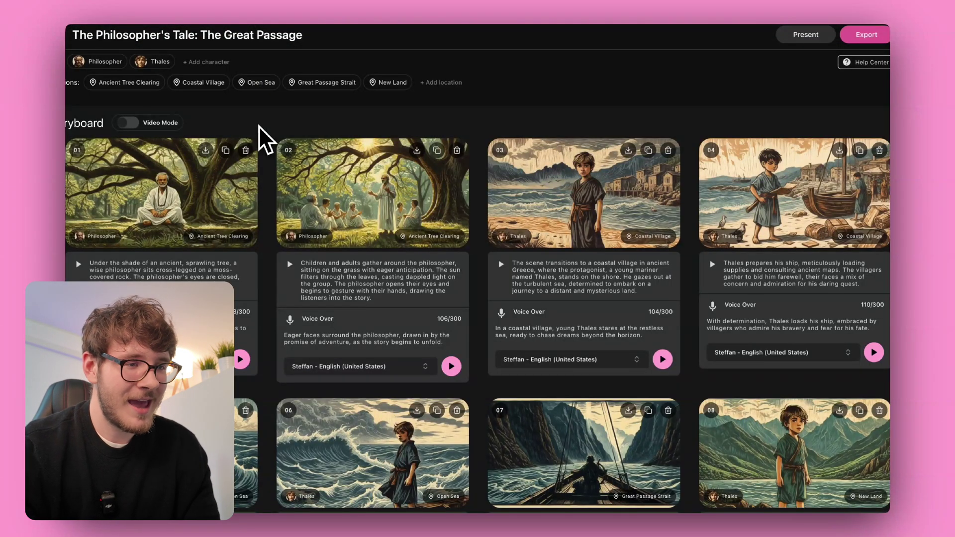
{"action": "left_click", "coordinate": [129, 123]}
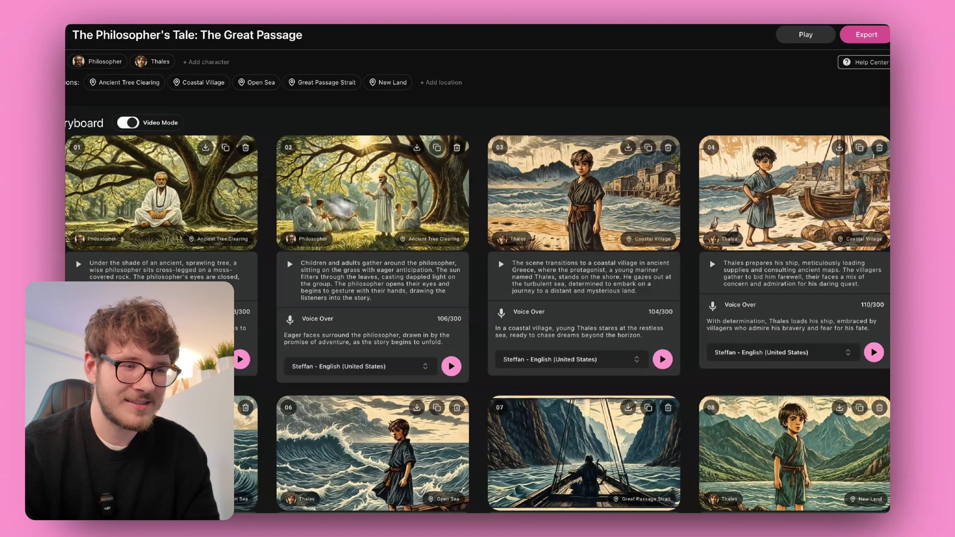
{"action": "scroll", "coordinate": [473, 270], "scroll_direction": "down", "scroll_amount": 1}
{"action": "scroll", "coordinate": [575, 299], "scroll_direction": "down", "scroll_amount": 3}
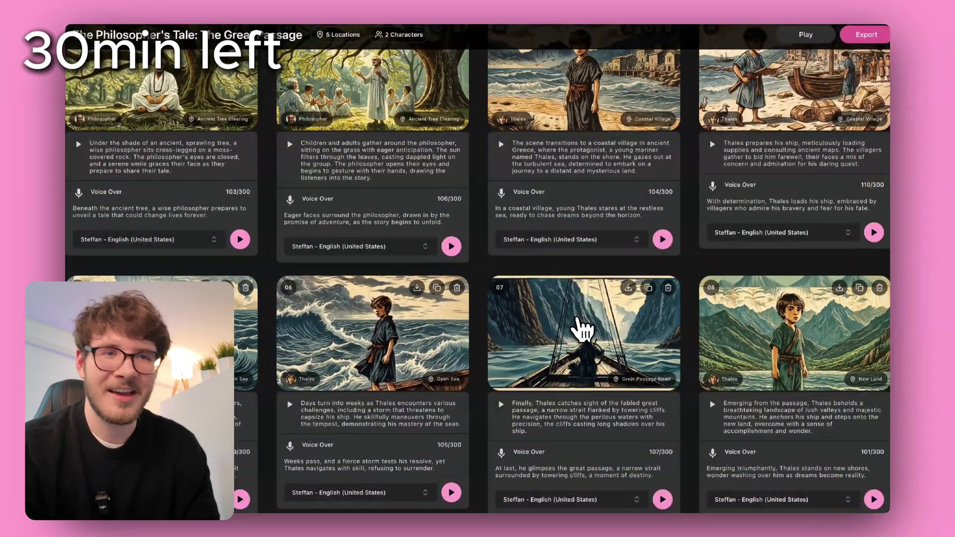
{"action": "scroll", "coordinate": [582, 329], "scroll_direction": "up", "scroll_amount": 4}
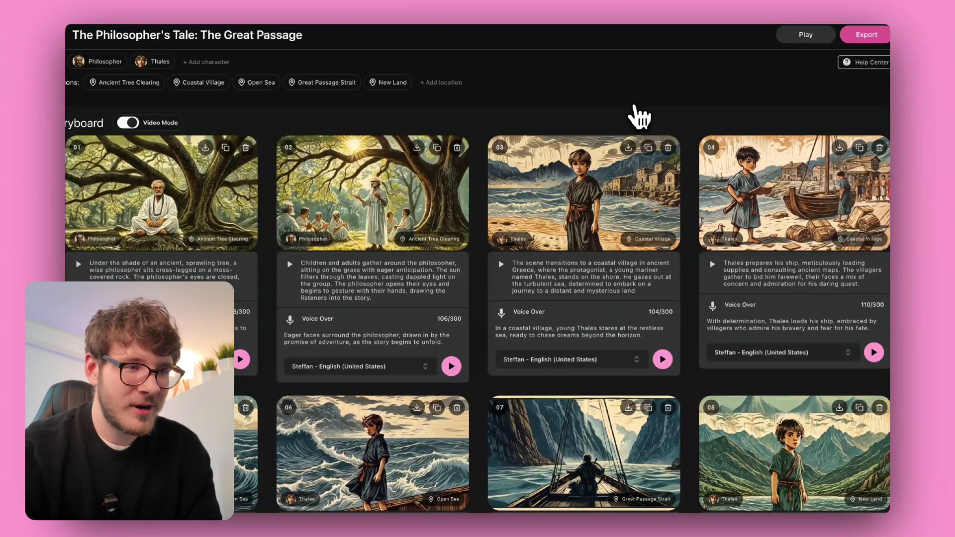
Export the storyboard as a single video, then play the exported MP4 and pause it
{"action": "left_click", "coordinate": [865, 40]}
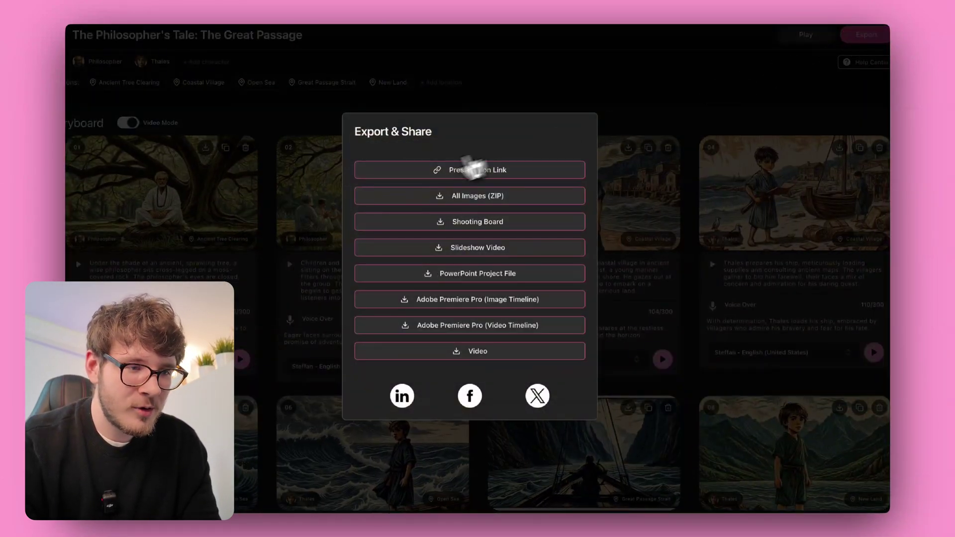
{"action": "left_click", "coordinate": [475, 348]}
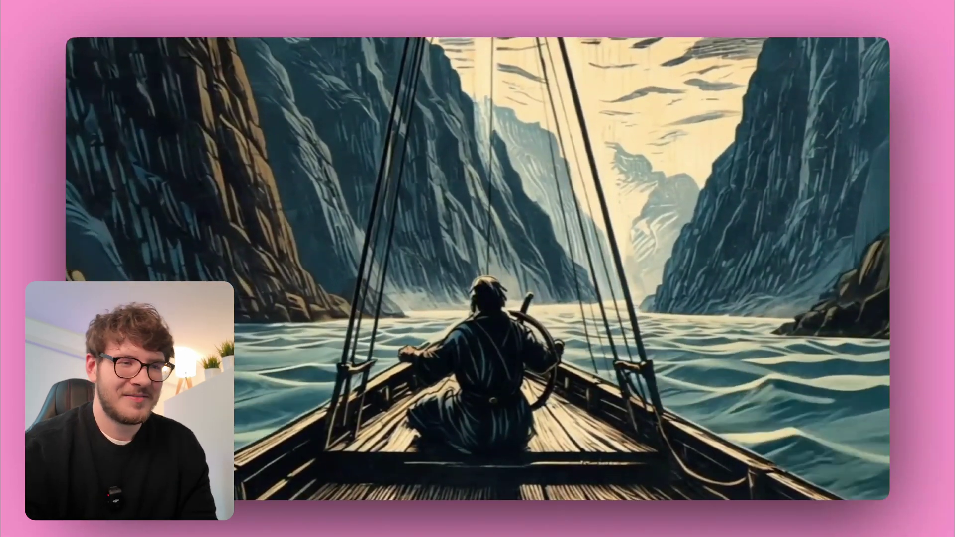
{"action": "mouse_move", "coordinate": [428, 393]}
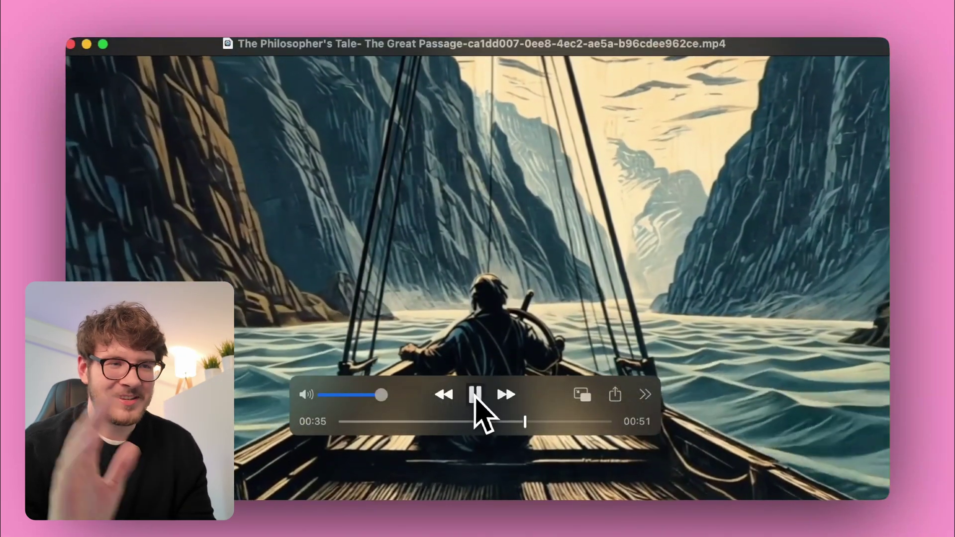
{"action": "left_click", "coordinate": [475, 395]}
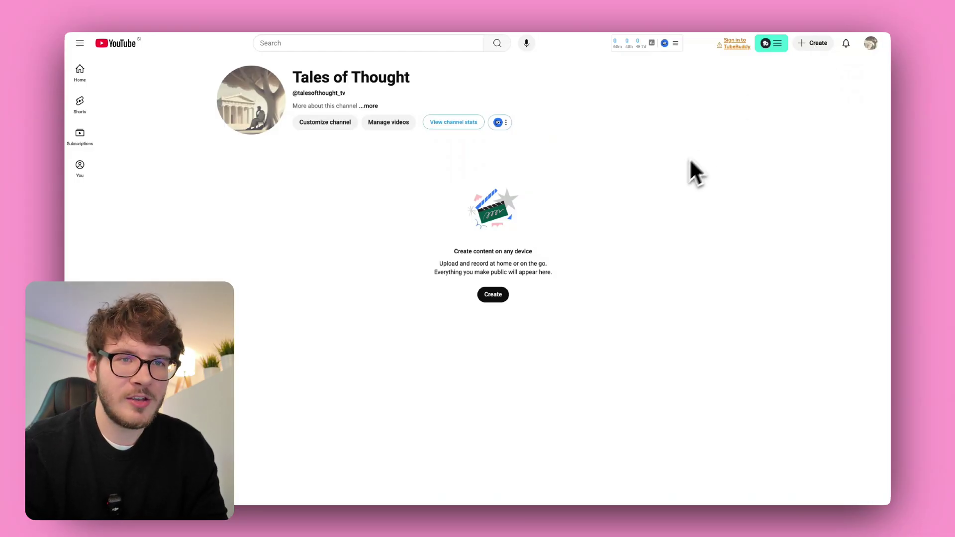
Upload the exported video to the Tales of Thought channel and title it "Tales of thought: The passage of an old philosopher"
{"action": "left_click", "coordinate": [814, 43]}
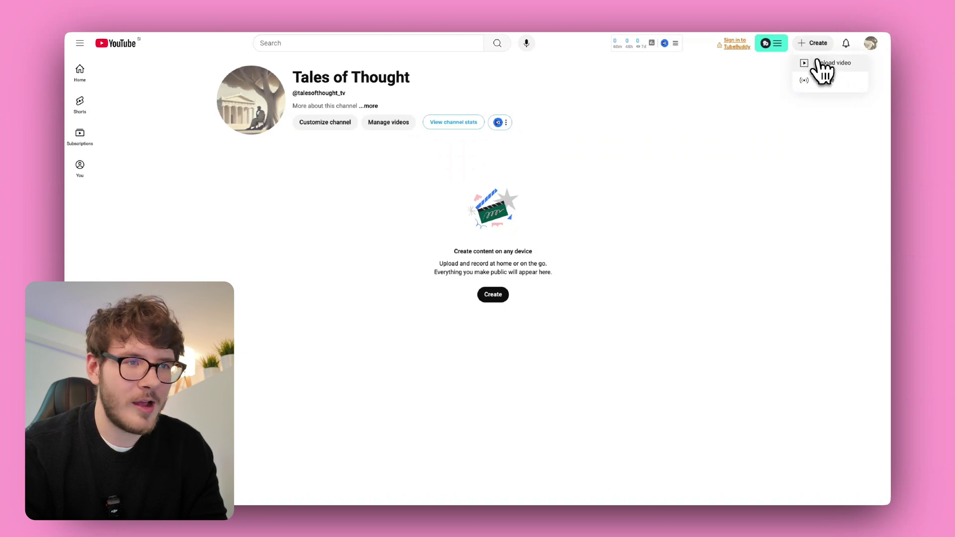
{"action": "left_click", "coordinate": [820, 65]}
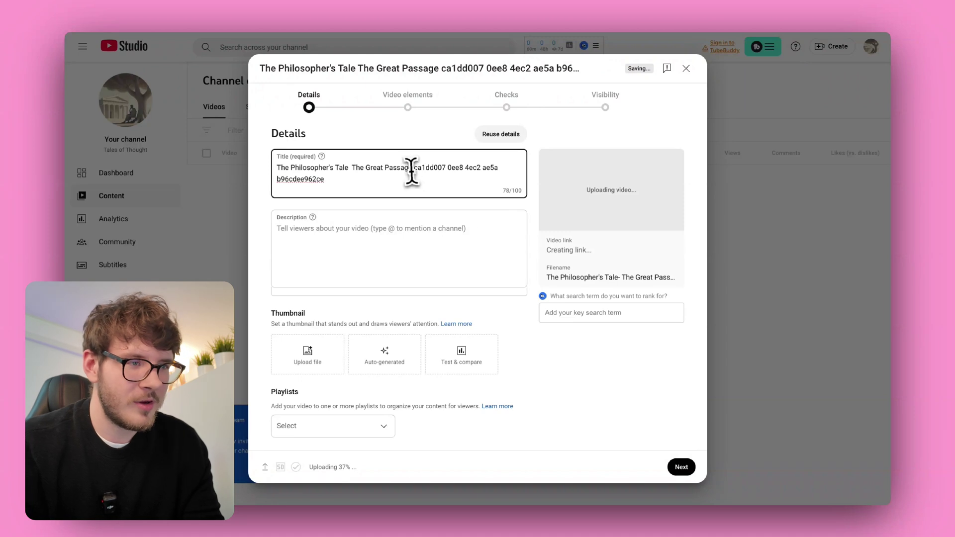
{"action": "triple_click", "coordinate": [412, 169]}
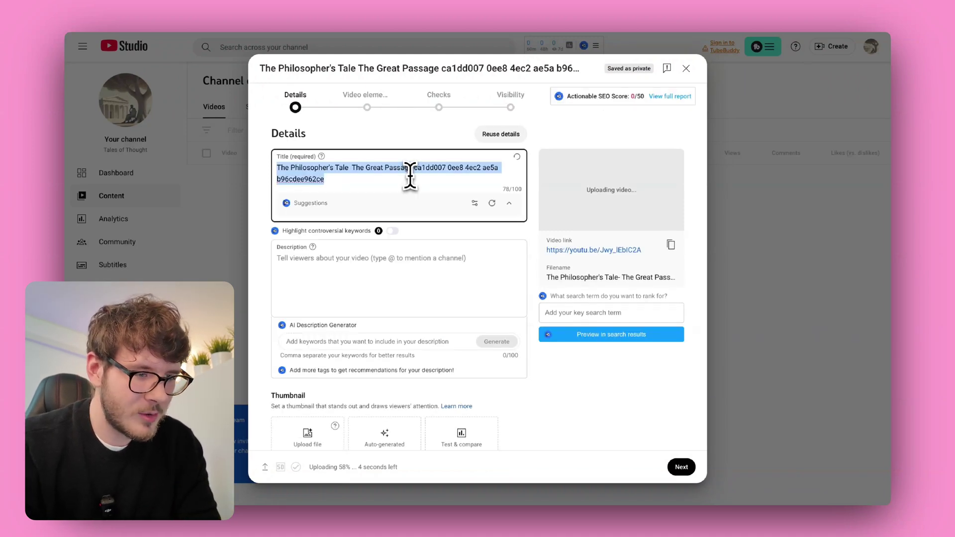
{"action": "type", "text": "Tales of thought: The passage of an old philosopher"}
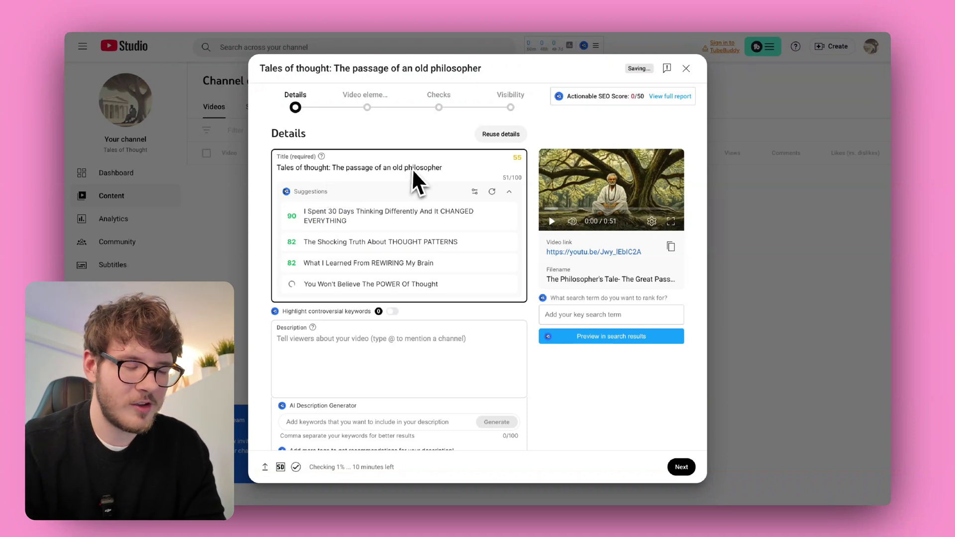
{"action": "scroll", "coordinate": [451, 274], "scroll_direction": "down", "scroll_amount": 2}
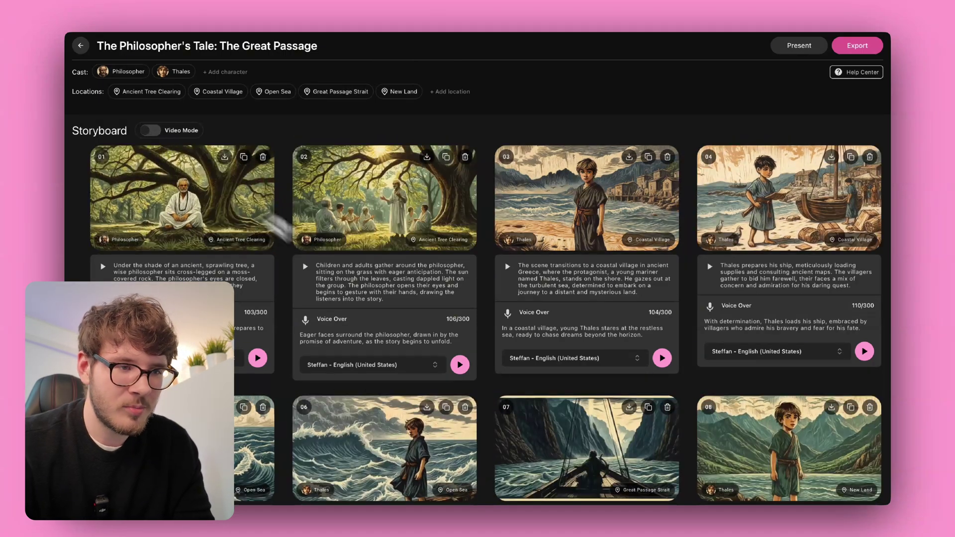
Look through the storyboard's scene images for one that suits the video thumbnail
{"action": "scroll", "coordinate": [451, 346], "scroll_direction": "down", "scroll_amount": 5}
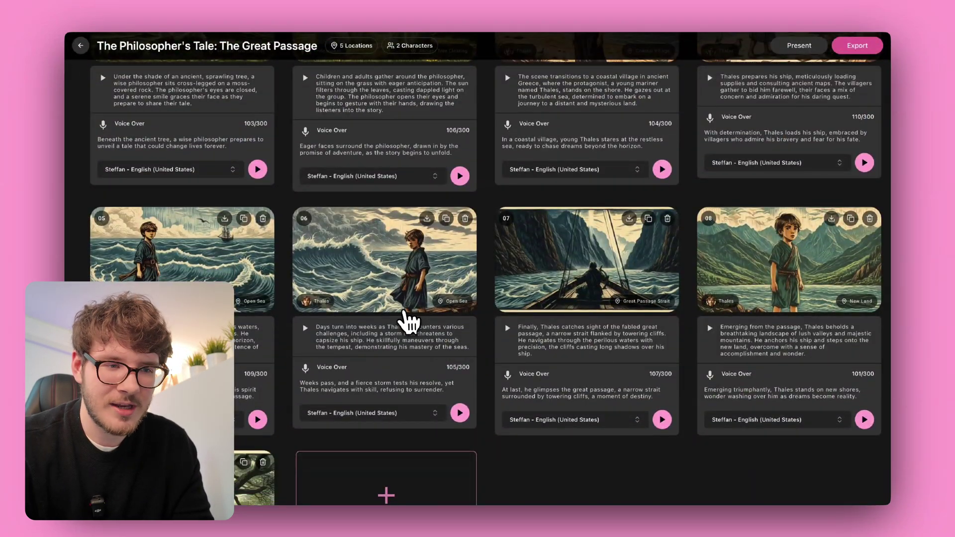
{"action": "scroll", "coordinate": [406, 321], "scroll_direction": "up", "scroll_amount": 5}
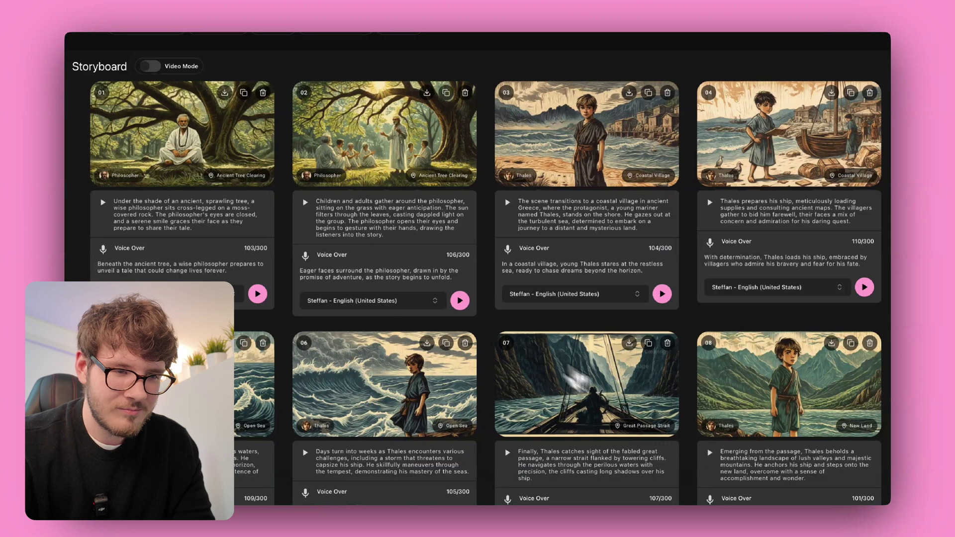
{"action": "scroll", "coordinate": [622, 407], "scroll_direction": "up", "scroll_amount": 1}
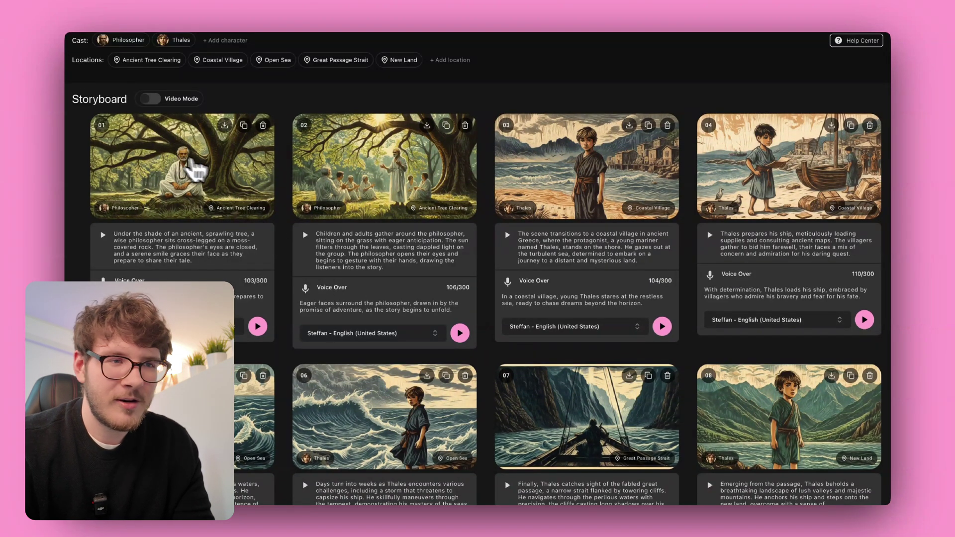
{"action": "scroll", "coordinate": [437, 406], "scroll_direction": "down", "scroll_amount": 5}
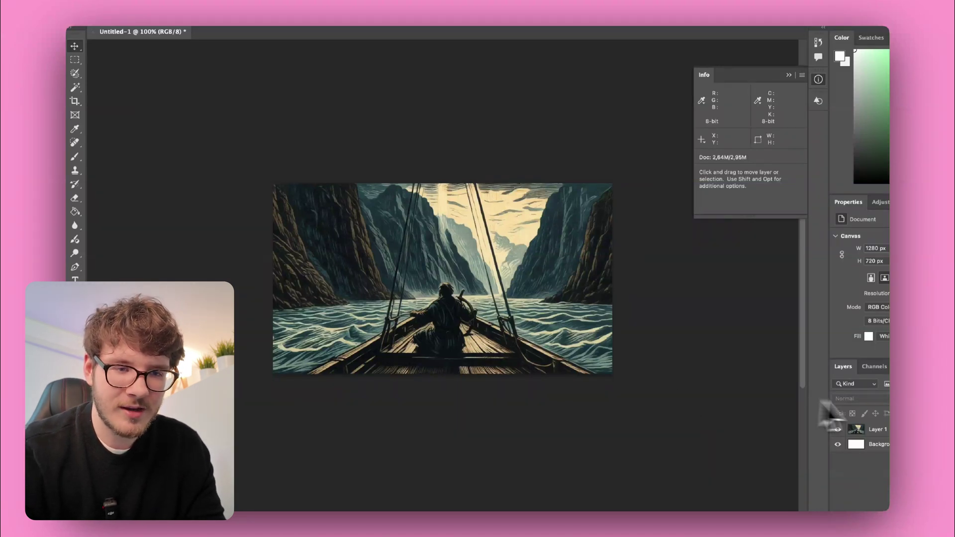
Add the text "The great passage" on a new layer above the boat image and set its size to 24 pt
{"action": "key", "text": "super+alt+shift+n"}
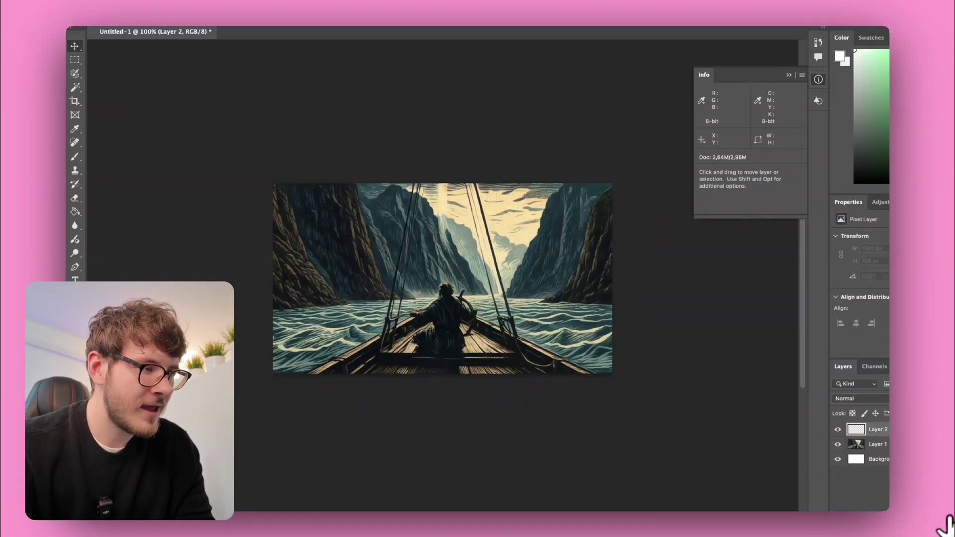
{"action": "key", "text": "t"}
{"action": "left_click", "coordinate": [349, 233]}
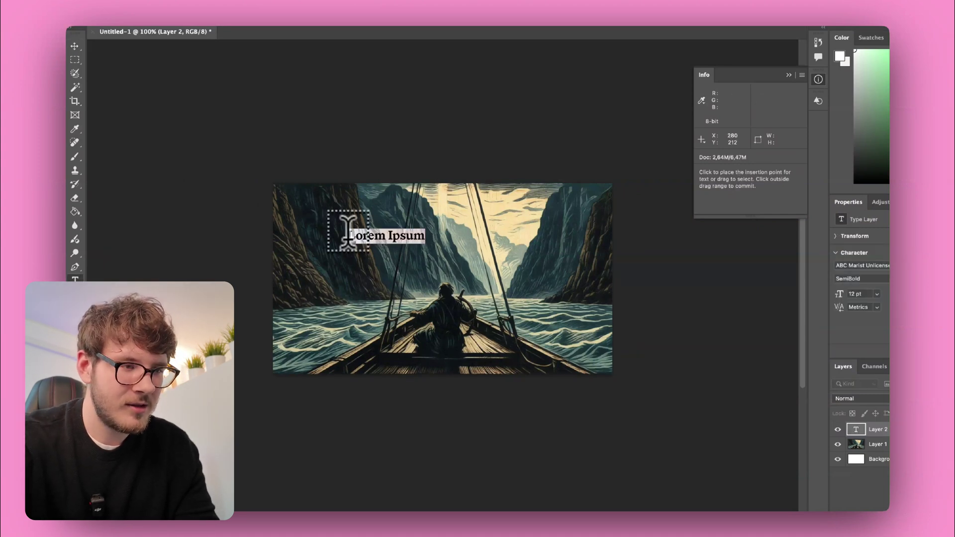
{"action": "key", "text": "BackSpace"}
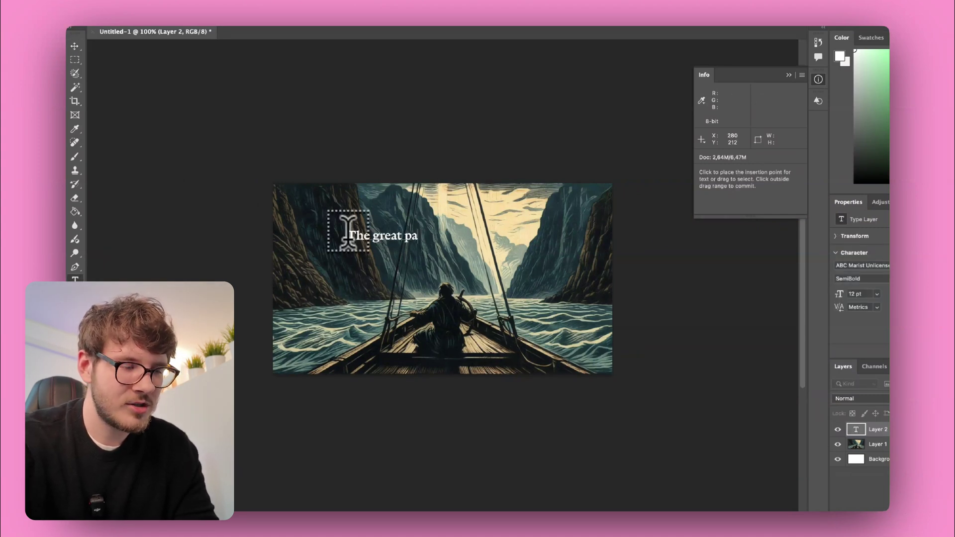
{"action": "key", "text": "super+a"}
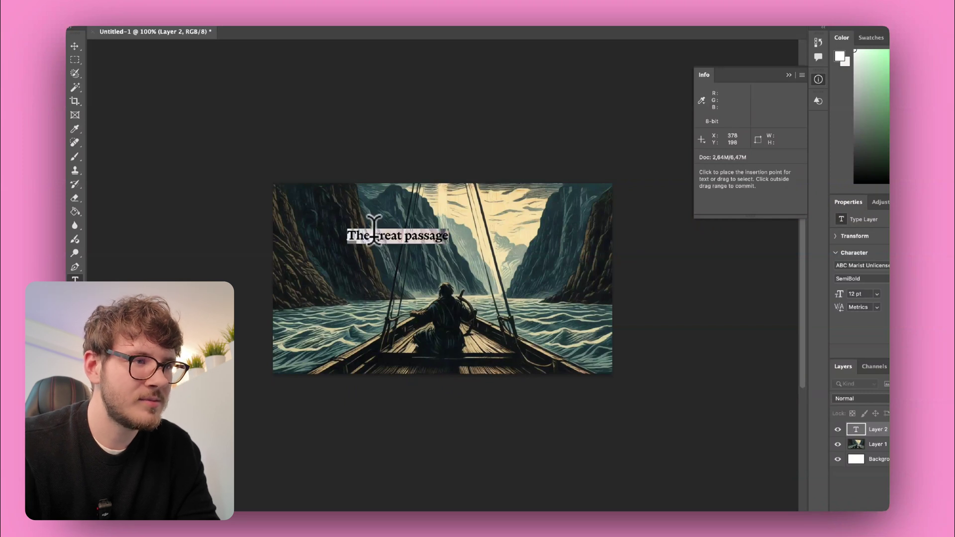
{"action": "left_click", "coordinate": [376, 16]}
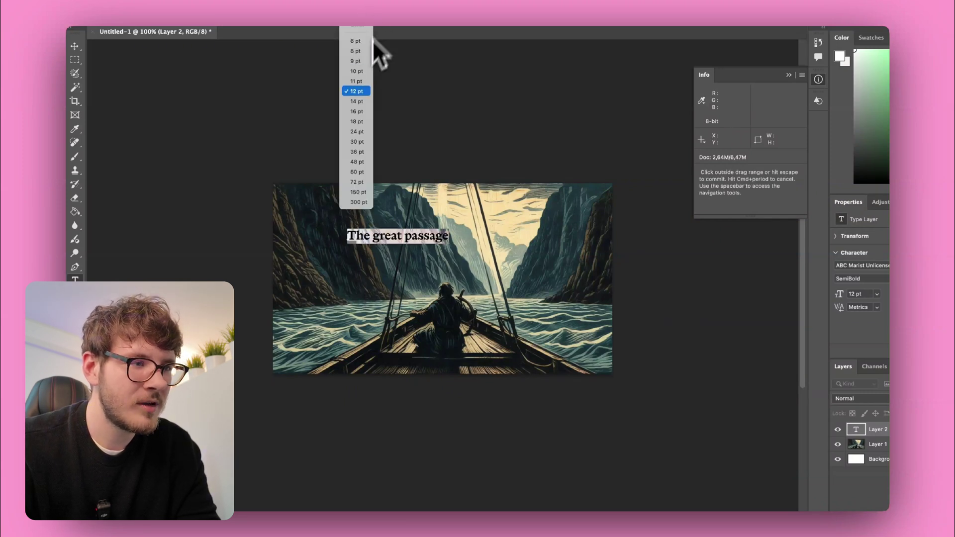
{"action": "left_click", "coordinate": [365, 135]}
{"action": "left_click", "coordinate": [75, 46]}
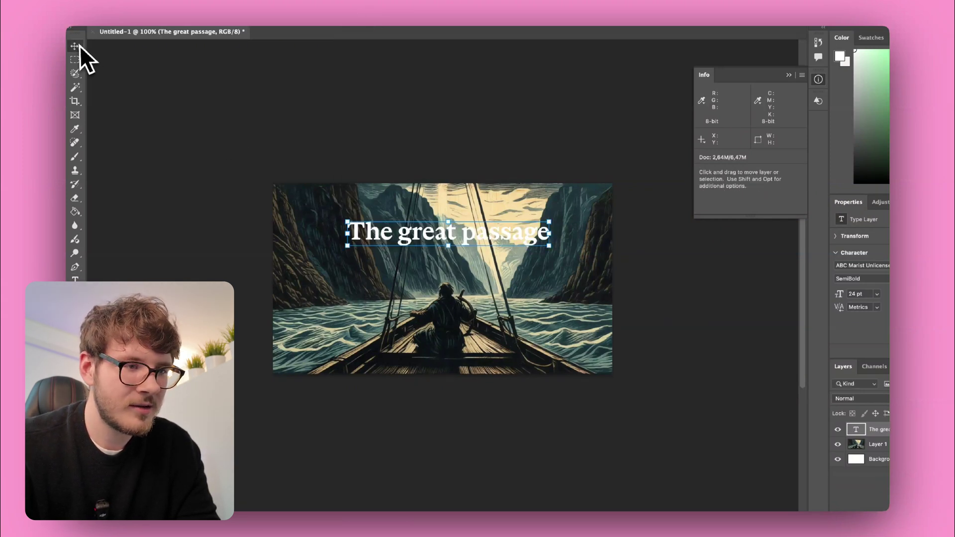
Restyle the title as "The great passage." in Helvetica Neue Condensed Bold, about 25.5 pt, and place it in the image's lower-left corner
{"action": "left_click_drag", "start_coordinate": [552, 219], "coordinate": [599, 184]}
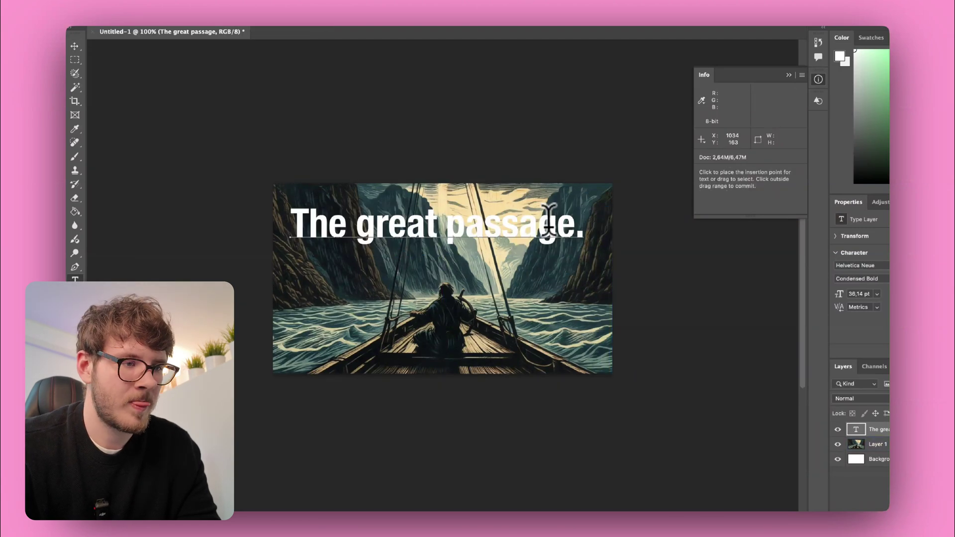
{"action": "left_click_drag", "start_coordinate": [551, 217], "coordinate": [440, 368]}
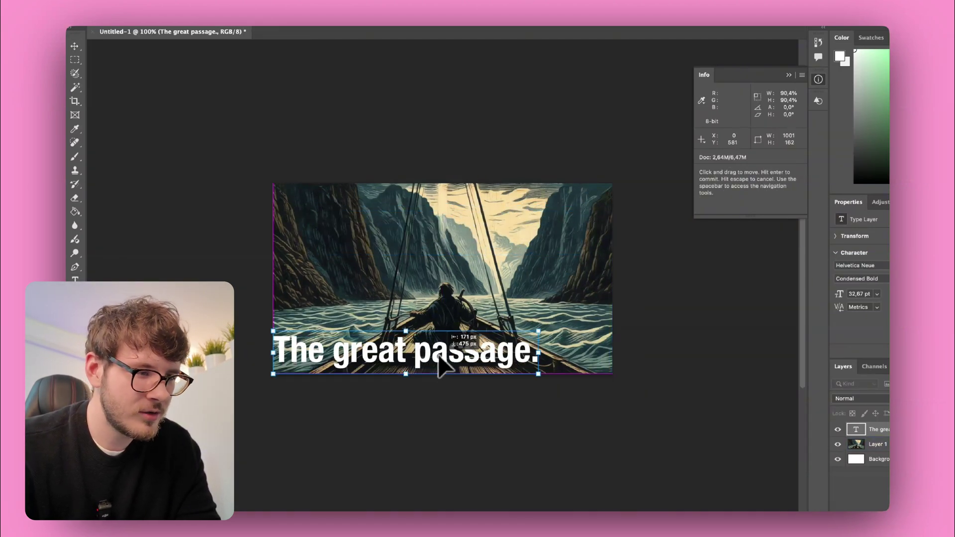
{"action": "left_click_drag", "start_coordinate": [274, 331], "coordinate": [332, 341]}
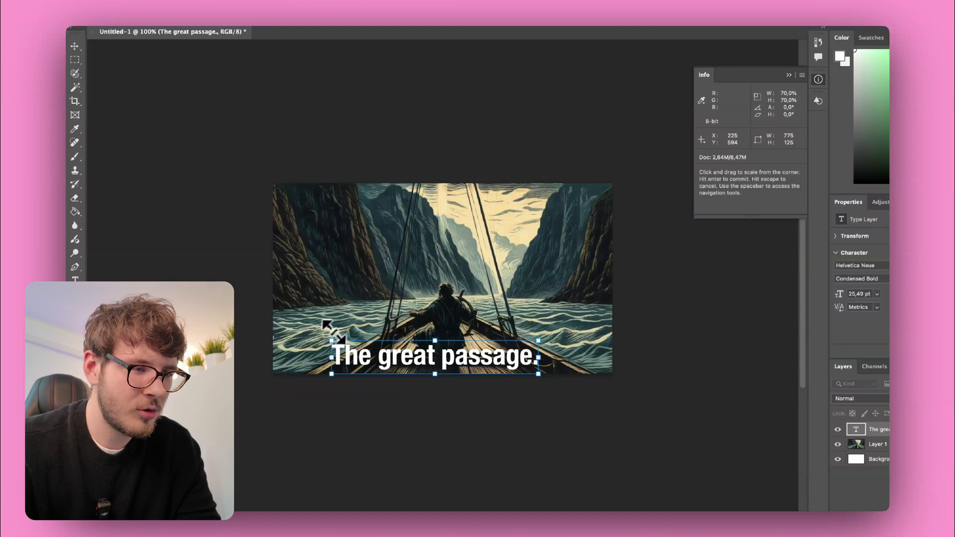
{"action": "left_click_drag", "start_coordinate": [412, 358], "coordinate": [374, 357]}
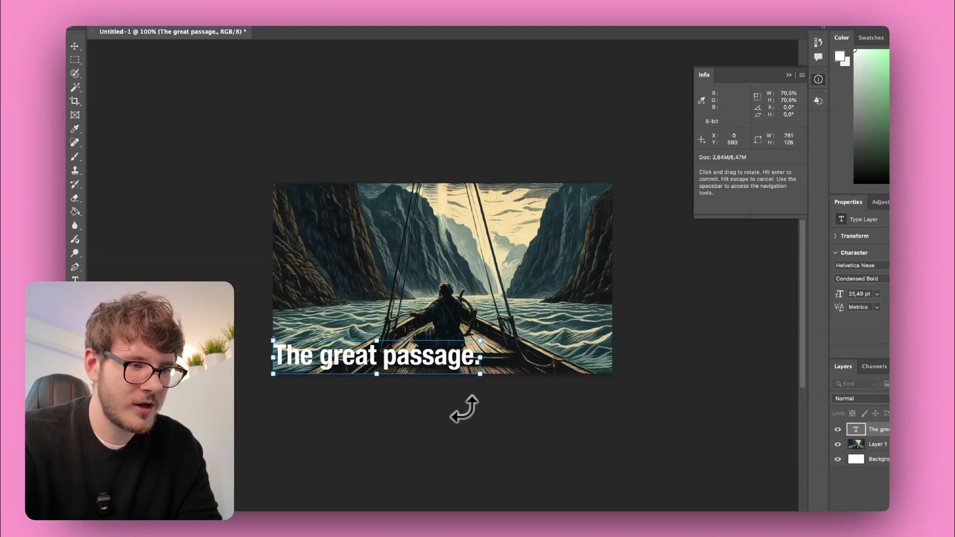
{"action": "key", "text": "Return"}
Add a Drop Shadow layer style to the title text
{"action": "key", "text": "super+f"}
{"action": "type", "text": "drop sha"}
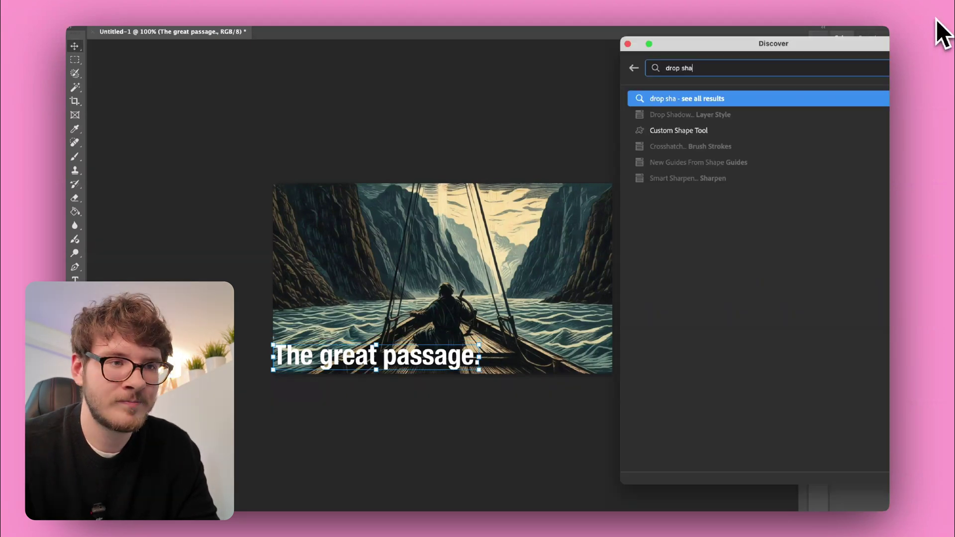
{"action": "key", "text": "Return"}
{"action": "key", "text": "Return"}
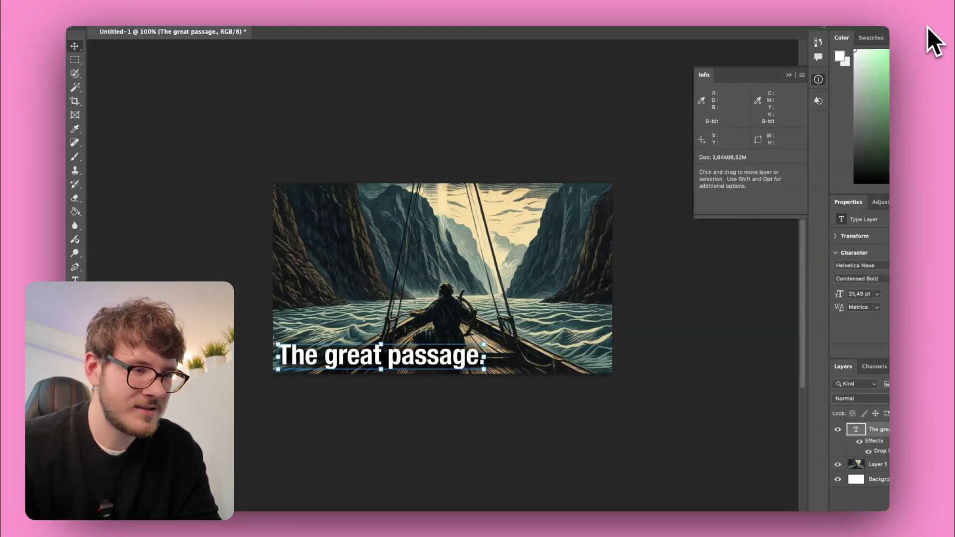
Replace the title text with "THE GREAT PASSAGE" in capitals, without the period
{"action": "double_click", "coordinate": [446, 351]}
{"action": "triple_click", "coordinate": [448, 351]}
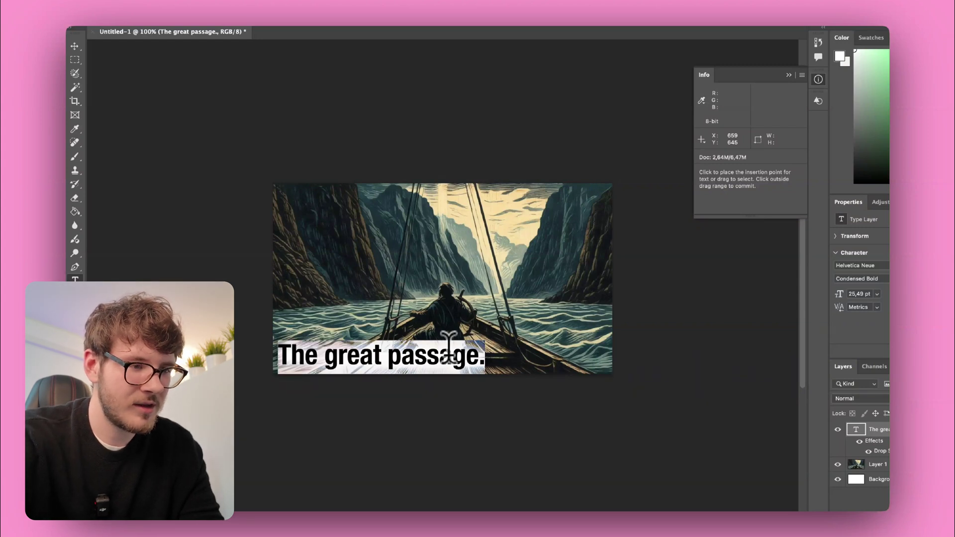
{"action": "type", "text": "THE GREAT PASSAGE"}
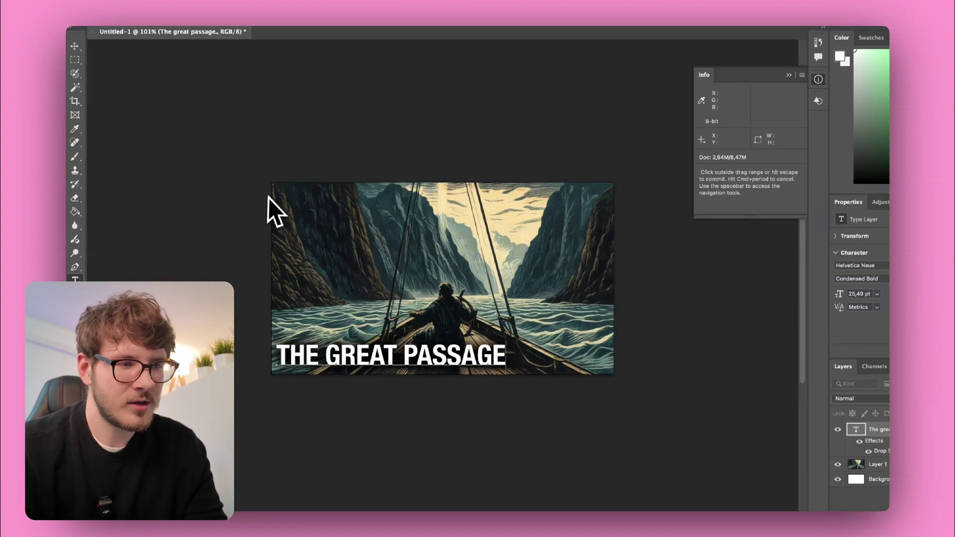
{"action": "left_click", "coordinate": [77, 48]}
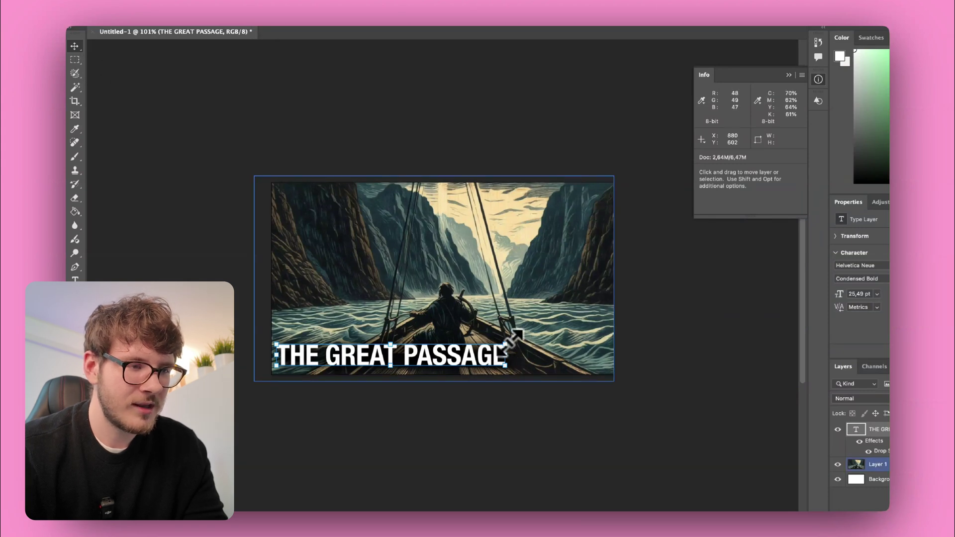
Enlarge the capitalized title to about 26.5 pt and position it near the image's lower-left corner with a small margin
{"action": "left_click_drag", "start_coordinate": [515, 335], "coordinate": [529, 323]}
{"action": "left_click_drag", "start_coordinate": [476, 365], "coordinate": [517, 368]}
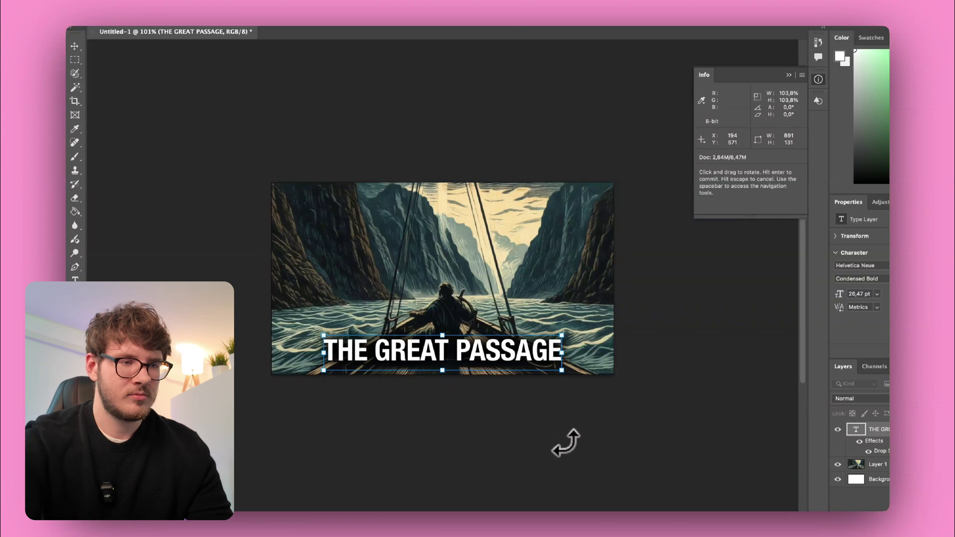
{"action": "left_click", "coordinate": [586, 417]}
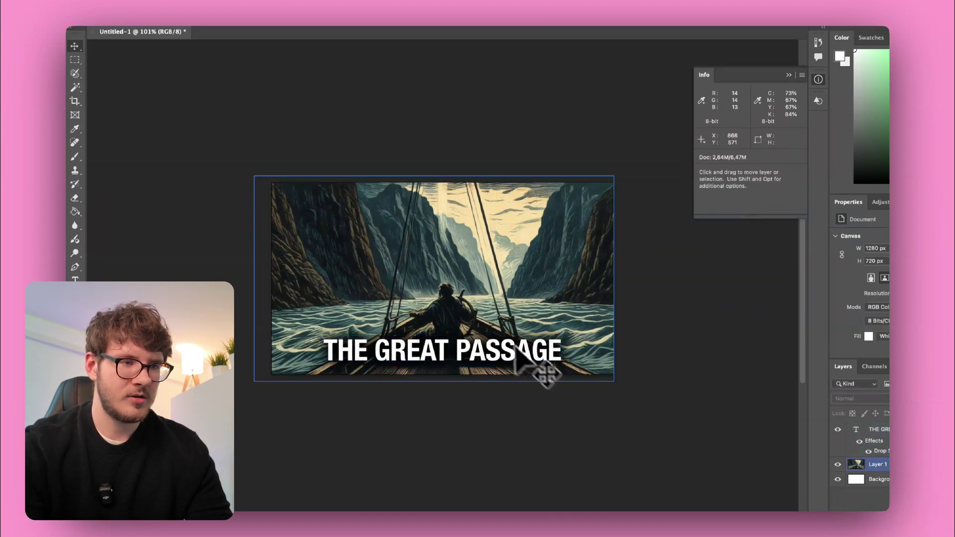
{"action": "left_click_drag", "start_coordinate": [528, 361], "coordinate": [486, 371]}
{"action": "left_click", "coordinate": [498, 420]}
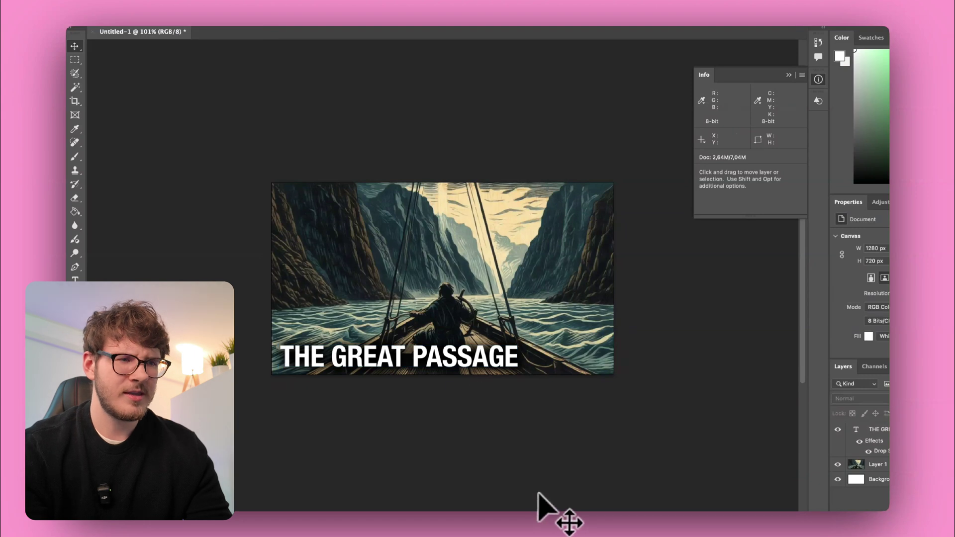
{"action": "scroll", "coordinate": [548, 458], "scroll_direction": "down", "scroll_amount": 2}
{"action": "scroll", "coordinate": [548, 459], "scroll_direction": "up", "scroll_amount": 1}
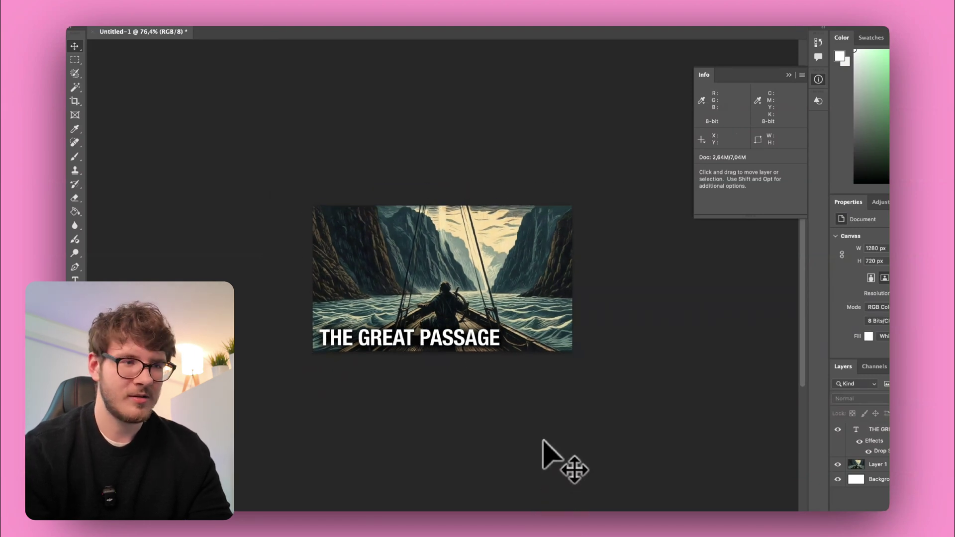
{"action": "scroll", "coordinate": [543, 441], "scroll_direction": "up", "scroll_amount": 3}
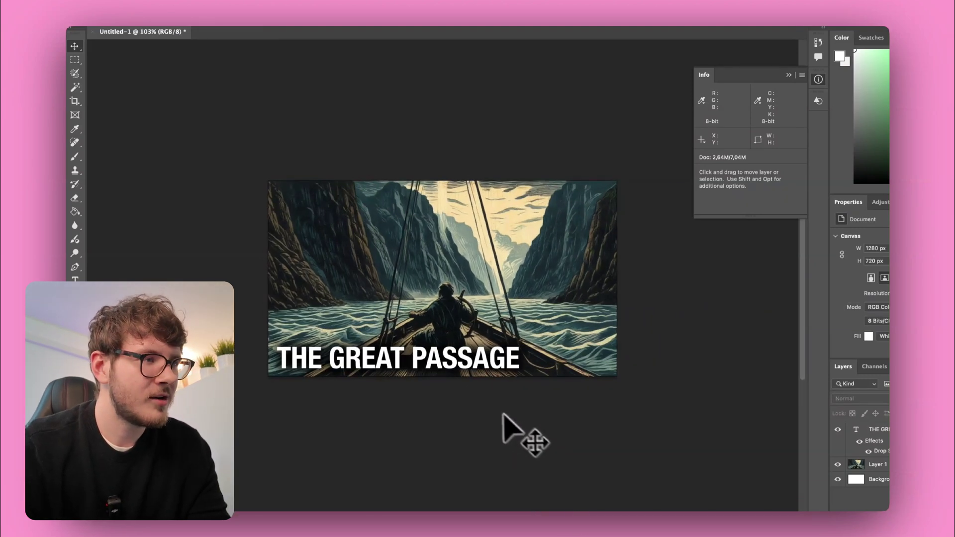